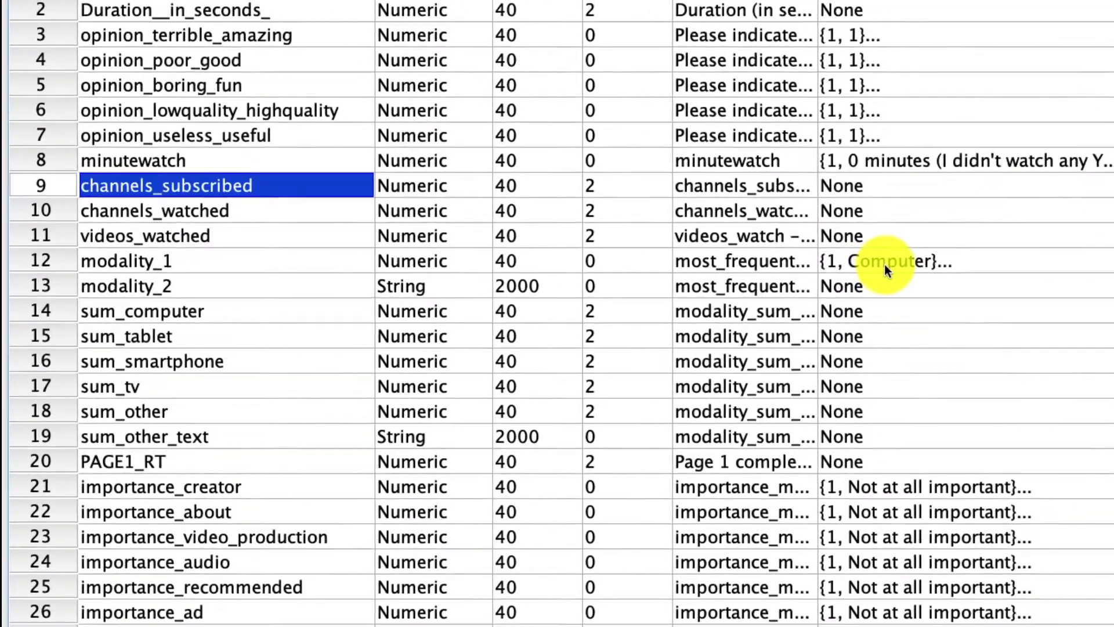
# - Review modality_1's value labels, noting 6 = NONE, and close them unchanged
pyautogui.click(247, 268)
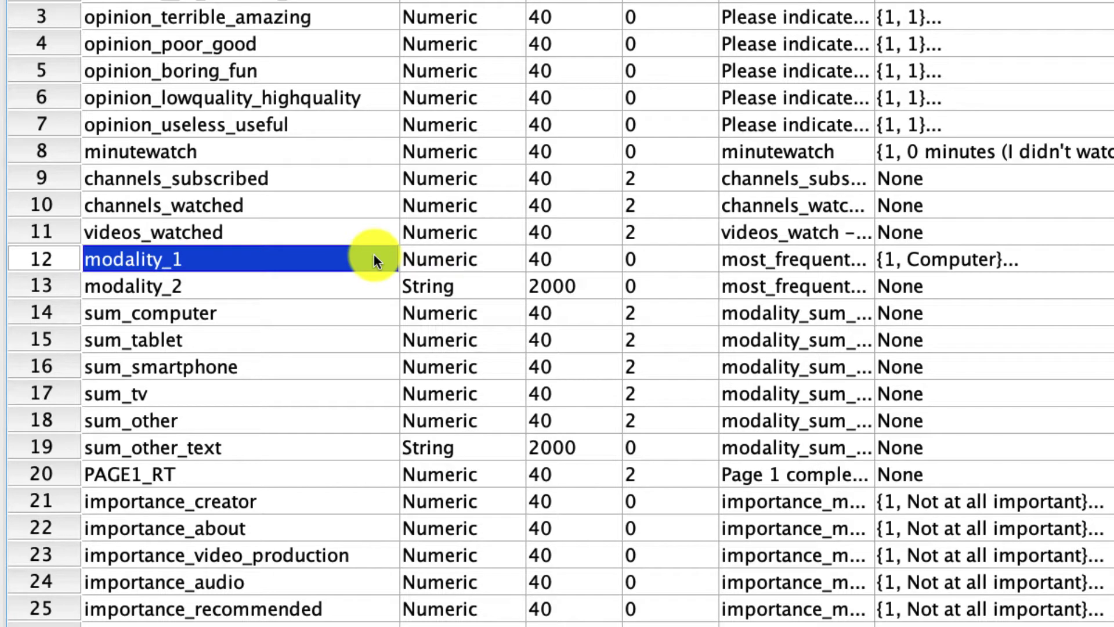
pyautogui.click(945, 261)
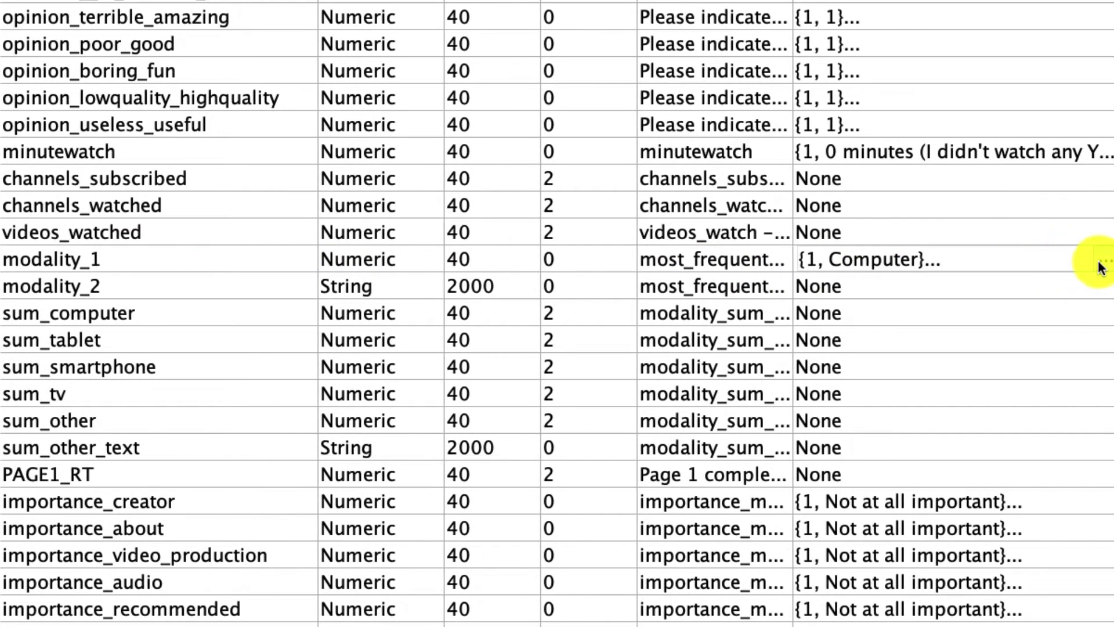
pyautogui.click(1101, 263)
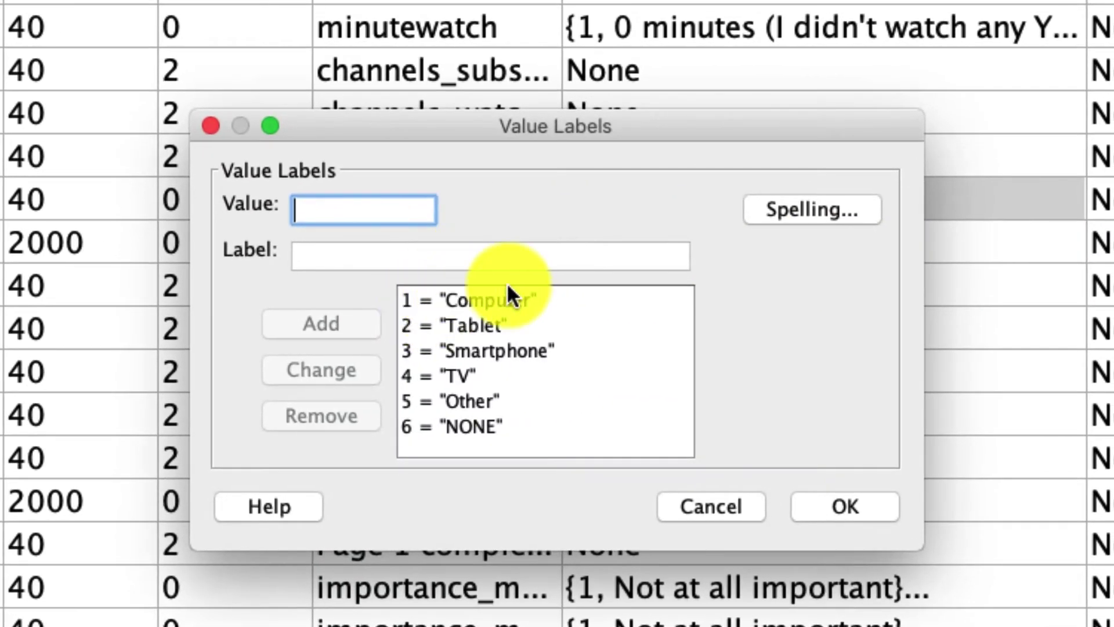
pyautogui.click(507, 423)
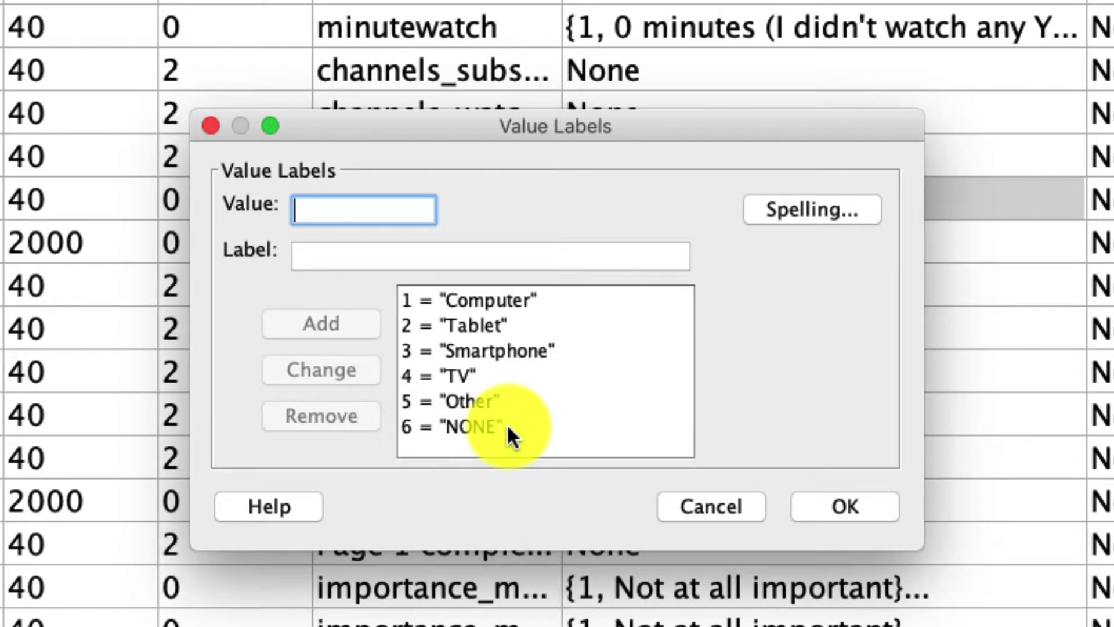
pyautogui.click(718, 503)
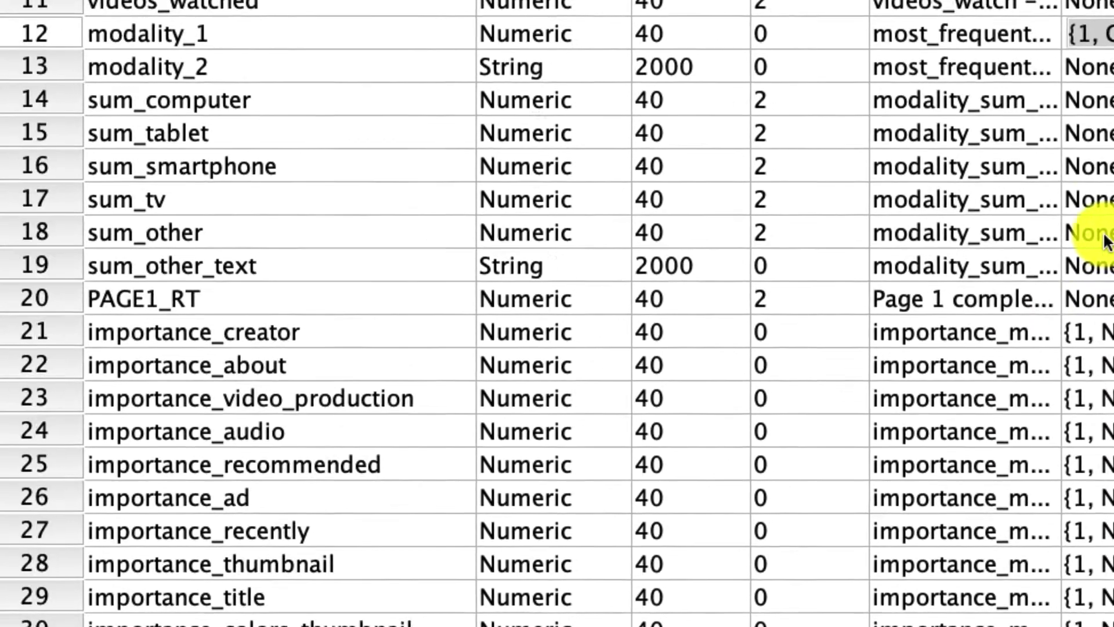
# - Check gender's value labels, including Female and Other, and close them unchanged
pyautogui.scroll(-15, 1105, 238)
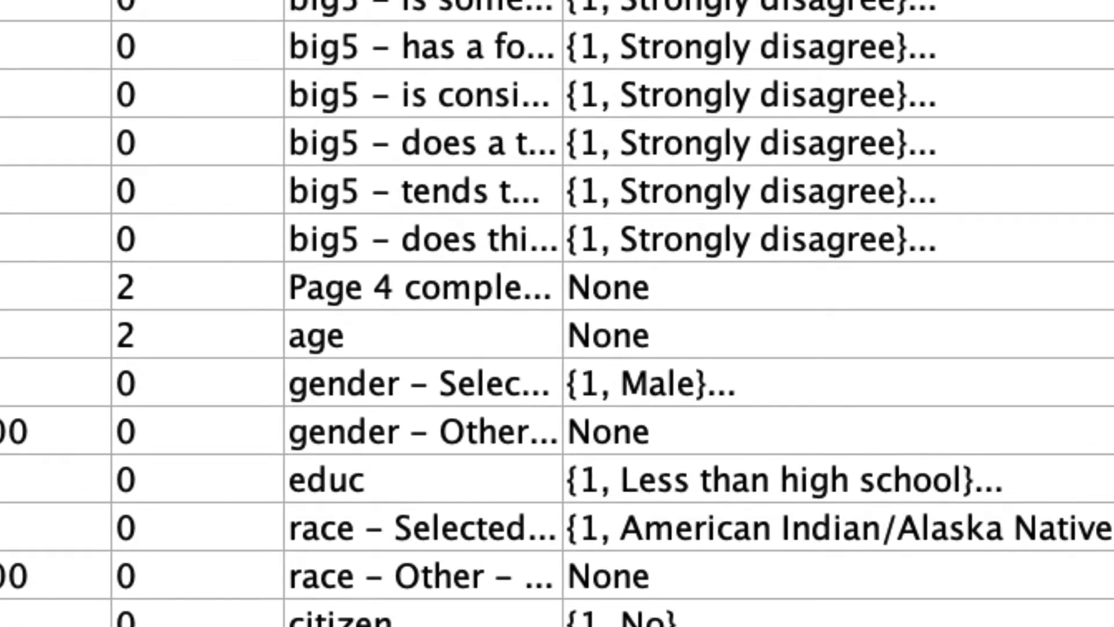
pyautogui.click(1105, 195)
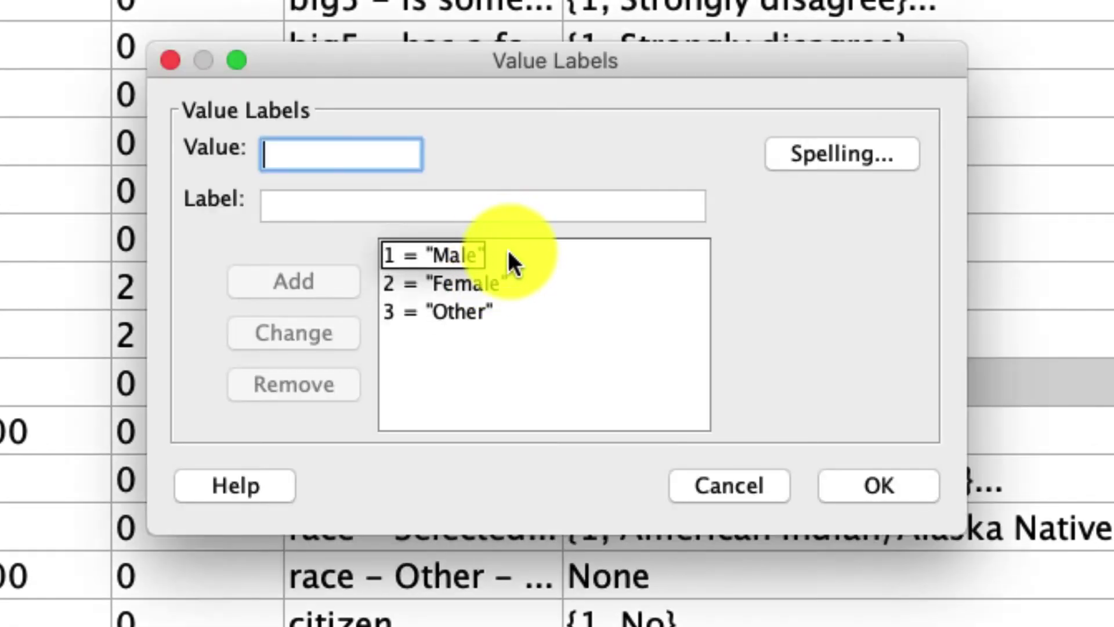
pyautogui.click(503, 278)
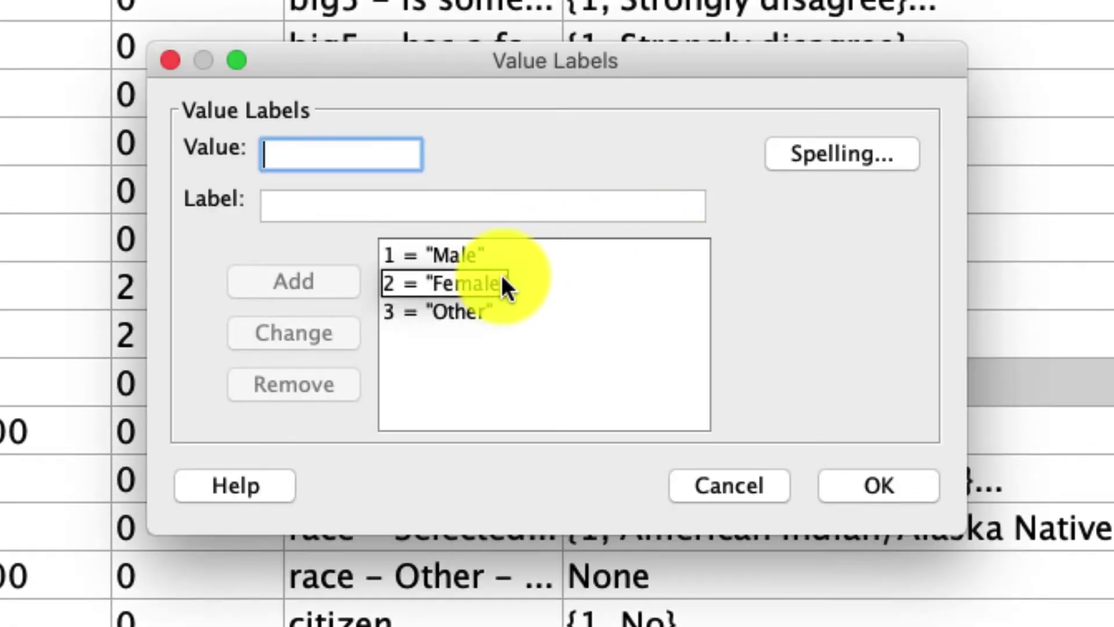
pyautogui.click(494, 299)
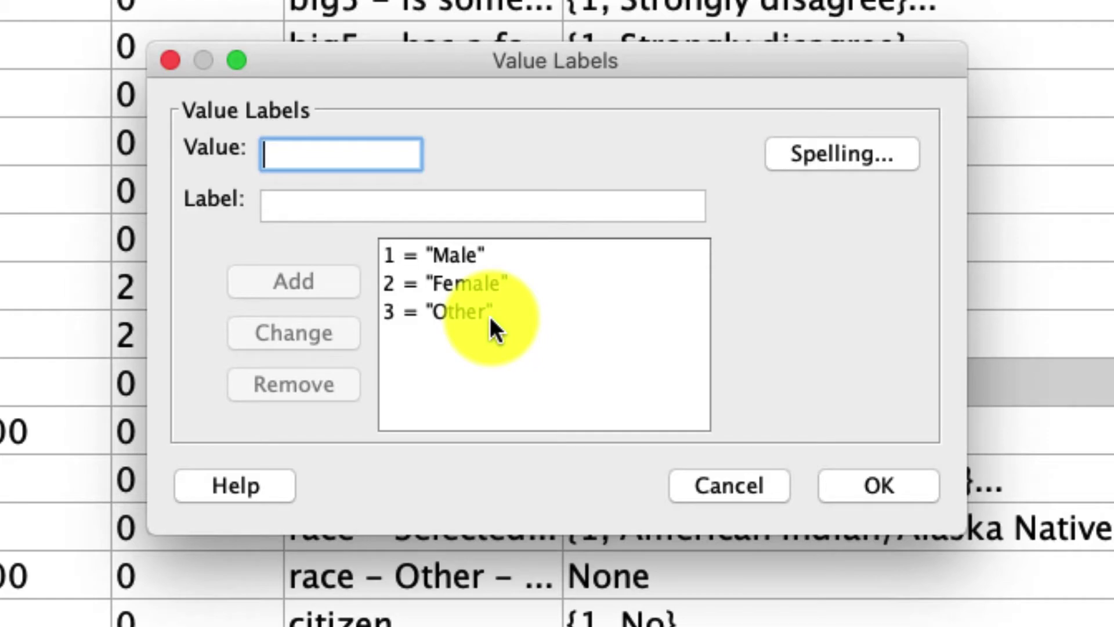
pyautogui.click(697, 487)
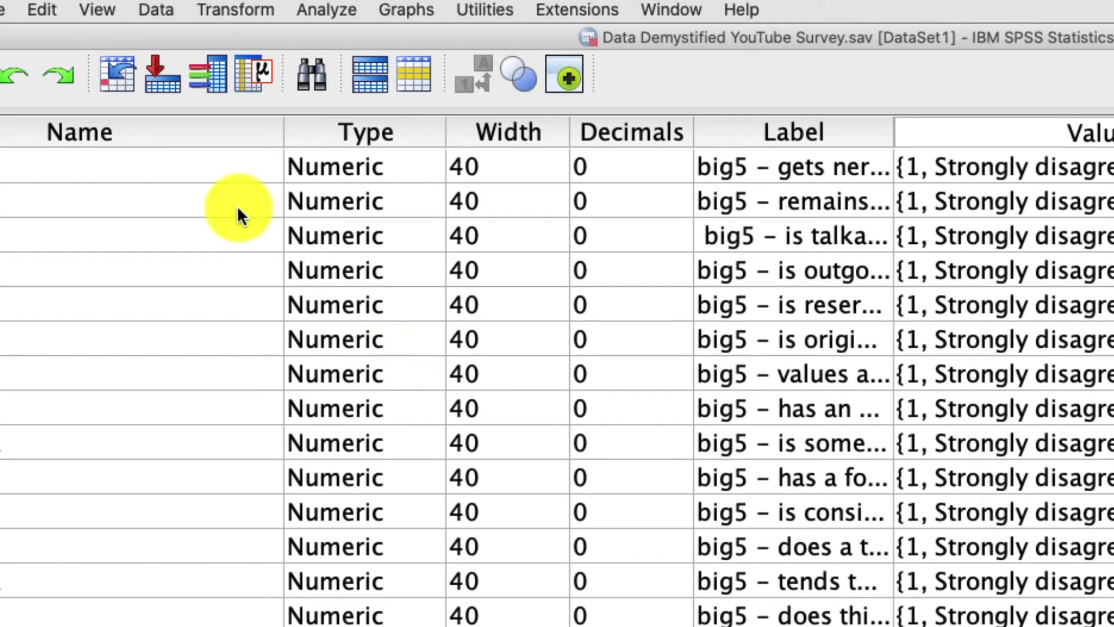
# - Filter cases with Select Cases to keep only gender<>3 and modality_1<5
pyautogui.click(157, 10)
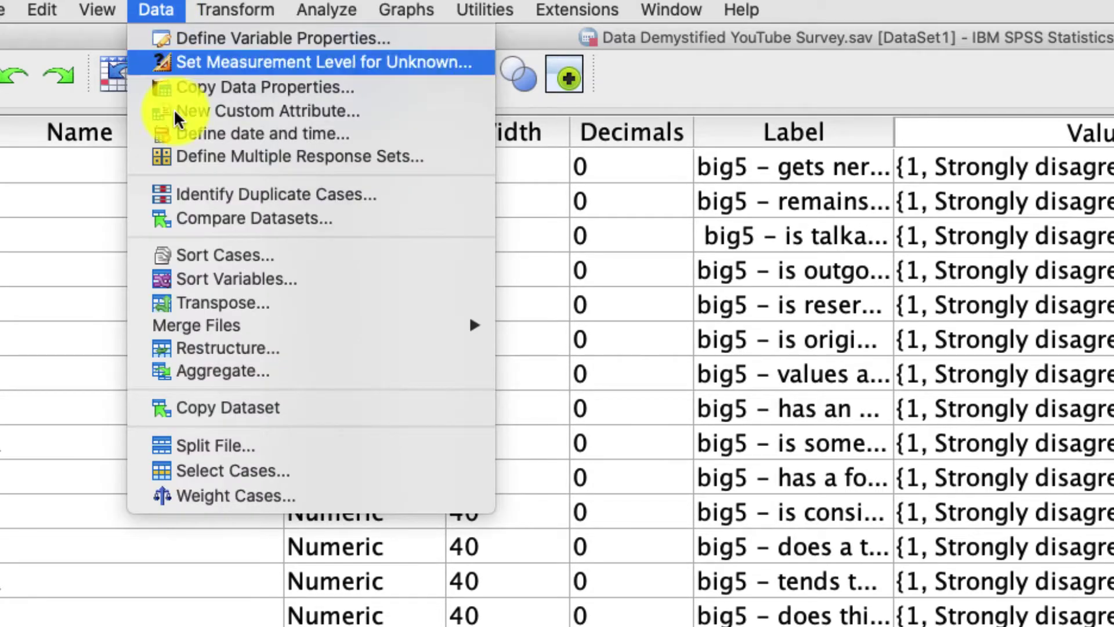
pyautogui.click(267, 468)
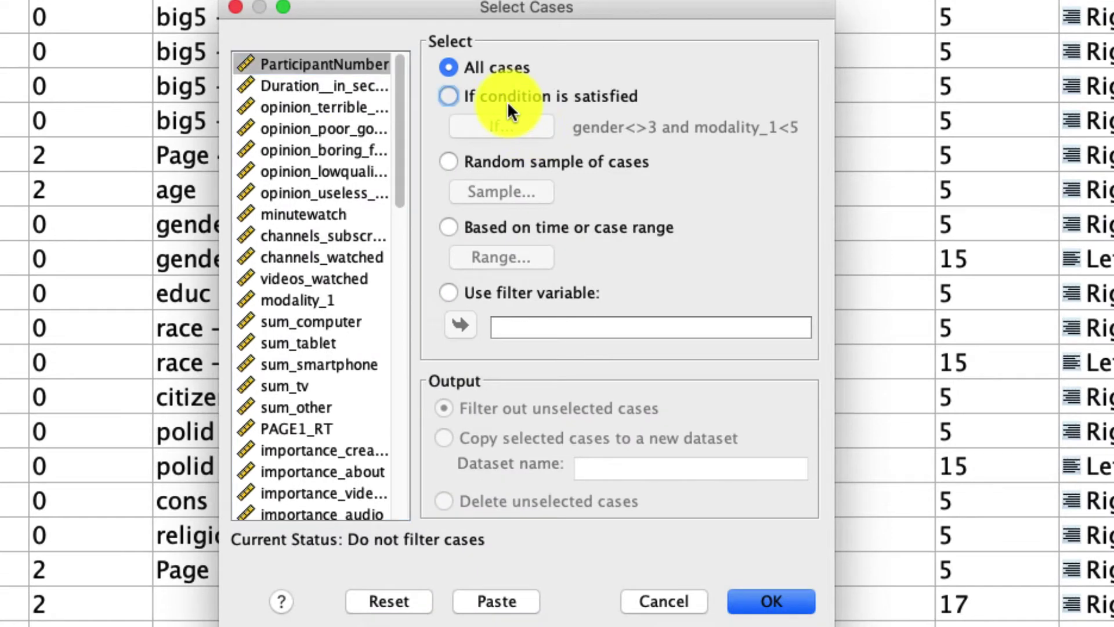
pyautogui.click(680, 260)
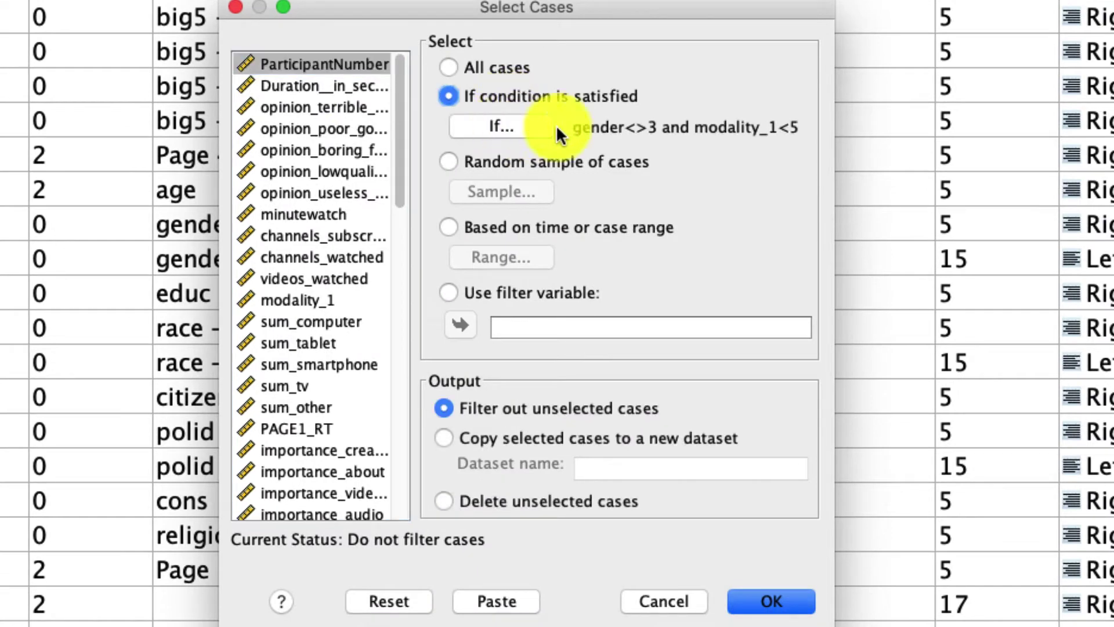
pyautogui.click(521, 123)
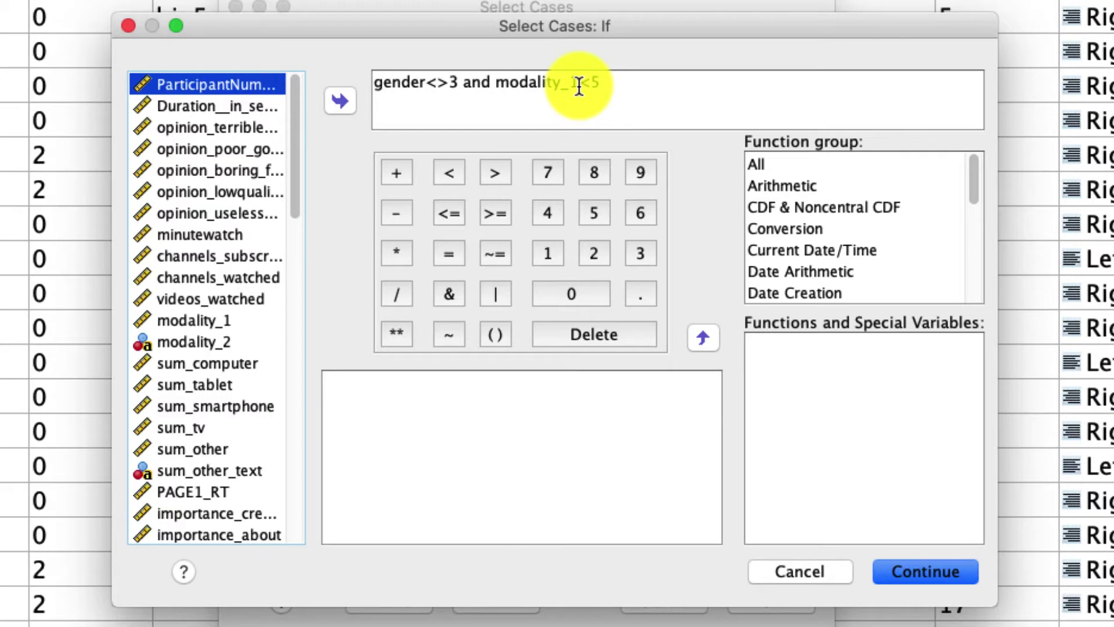
pyautogui.click(929, 571)
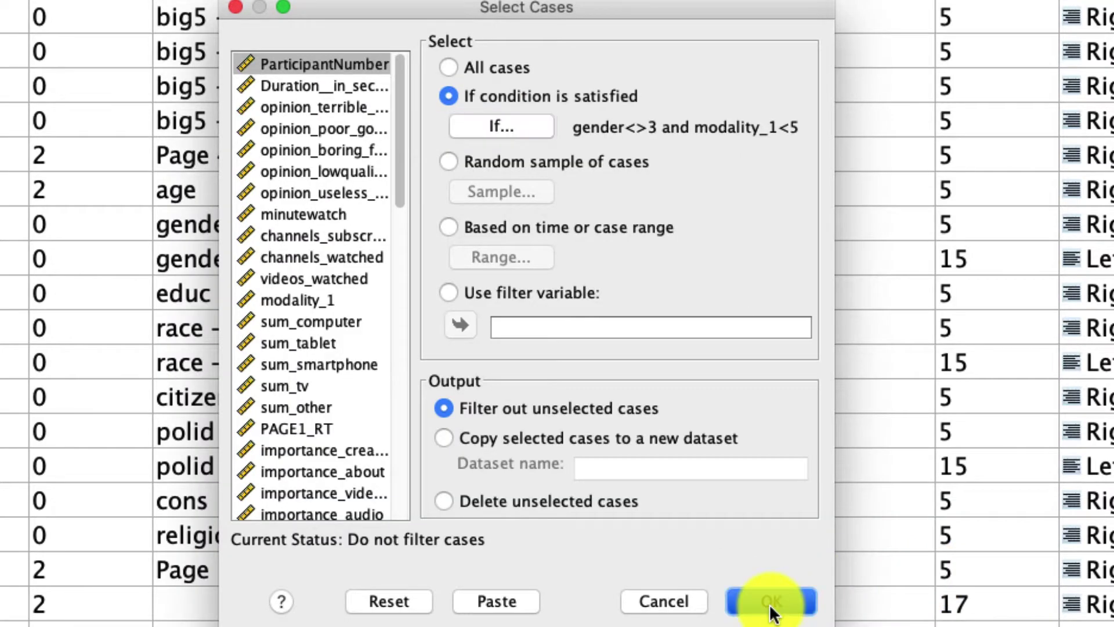
pyautogui.click(777, 597)
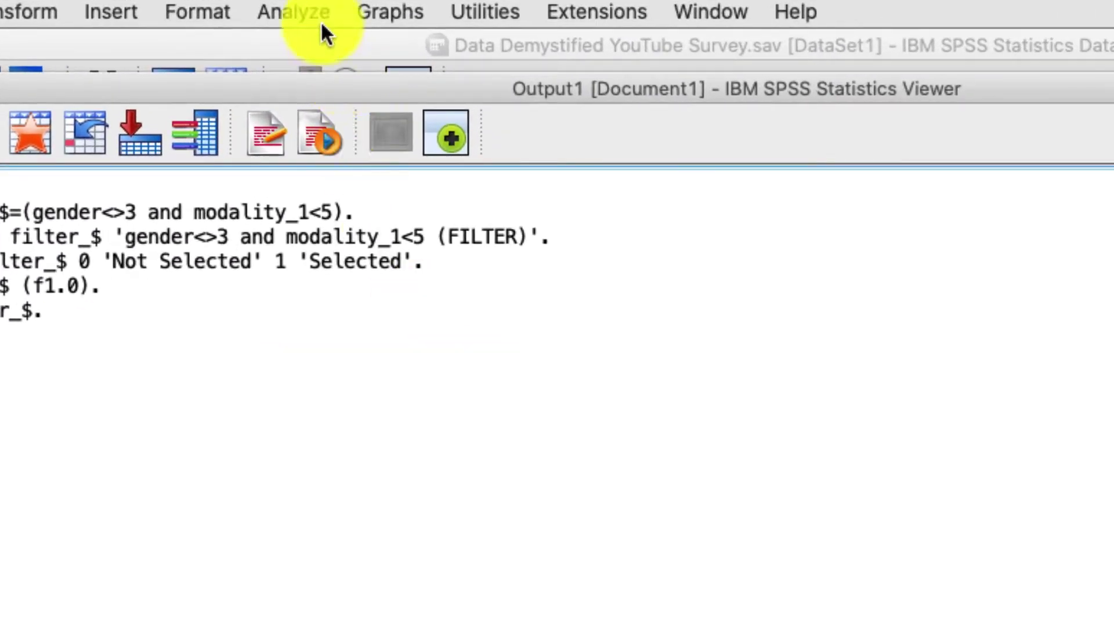
# - In Crosstabs, put modality_1 in Row(s) and gender in Column(s)
pyautogui.click(321, 24)
pyautogui.moveTo(339, 71)
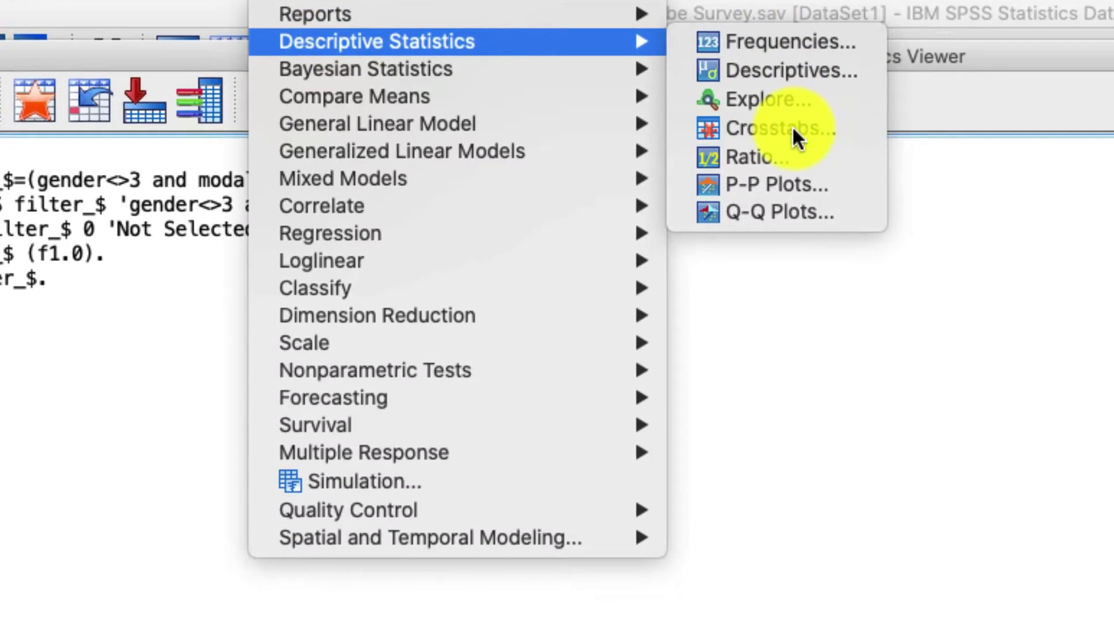
pyautogui.click(792, 126)
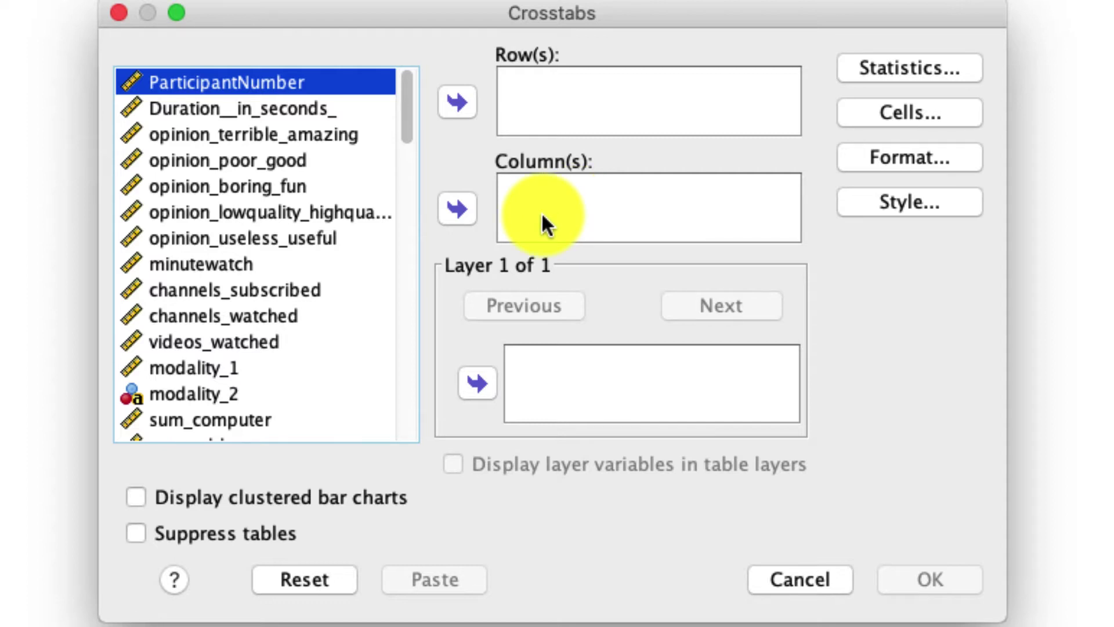
pyautogui.click(233, 369)
pyautogui.click(471, 100)
pyautogui.click(247, 215)
pyautogui.press('g')
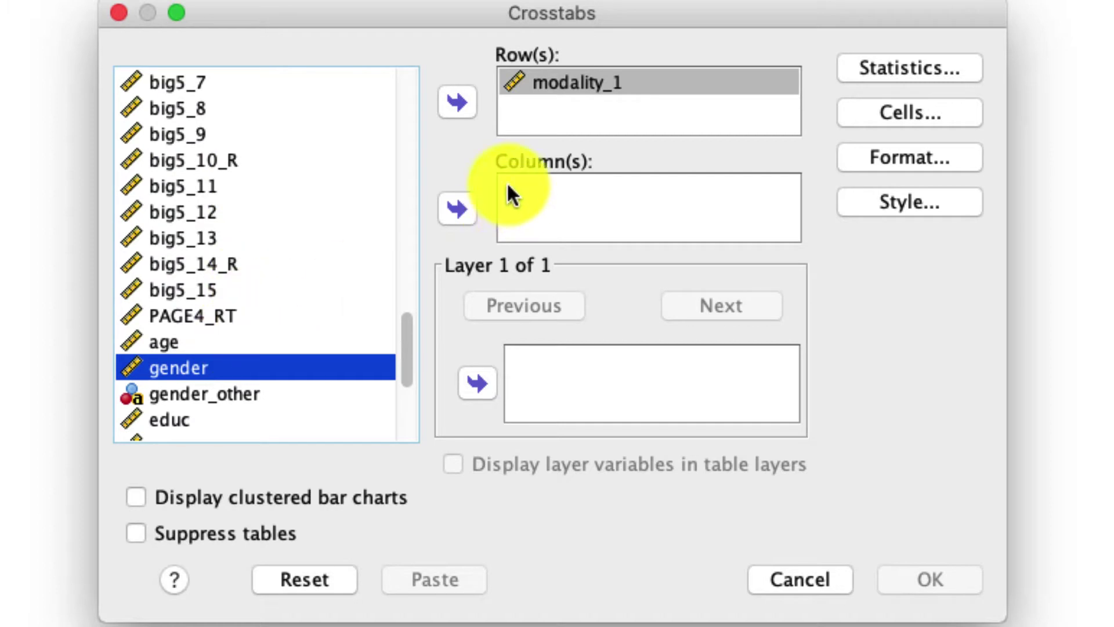
pyautogui.click(473, 204)
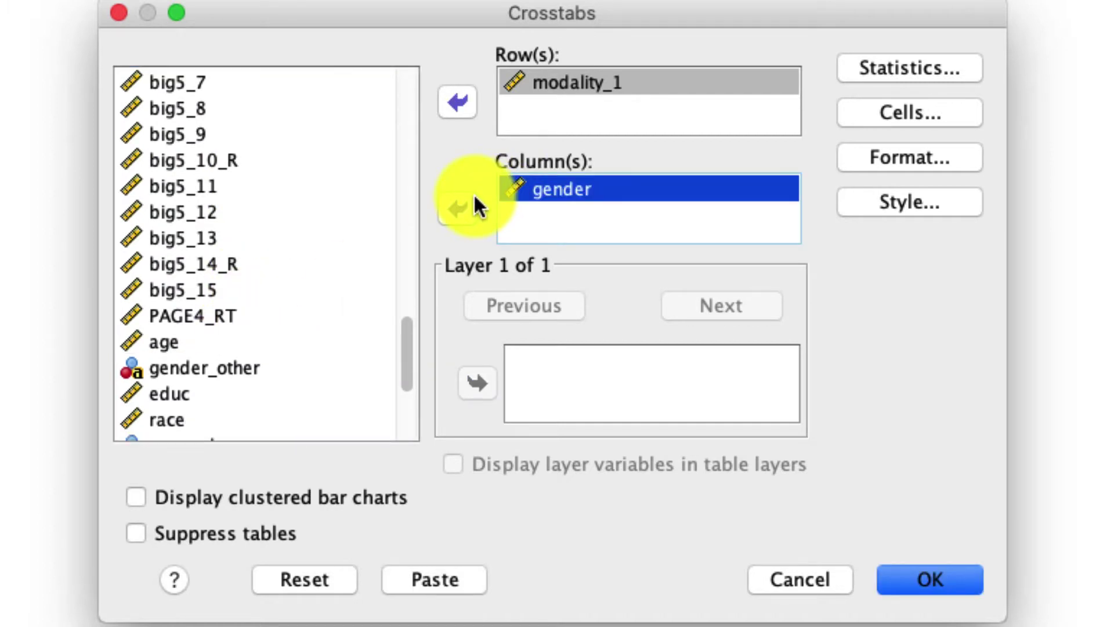
# - Tick Chi-square in the Crosstabs Statistics options
pyautogui.click(898, 71)
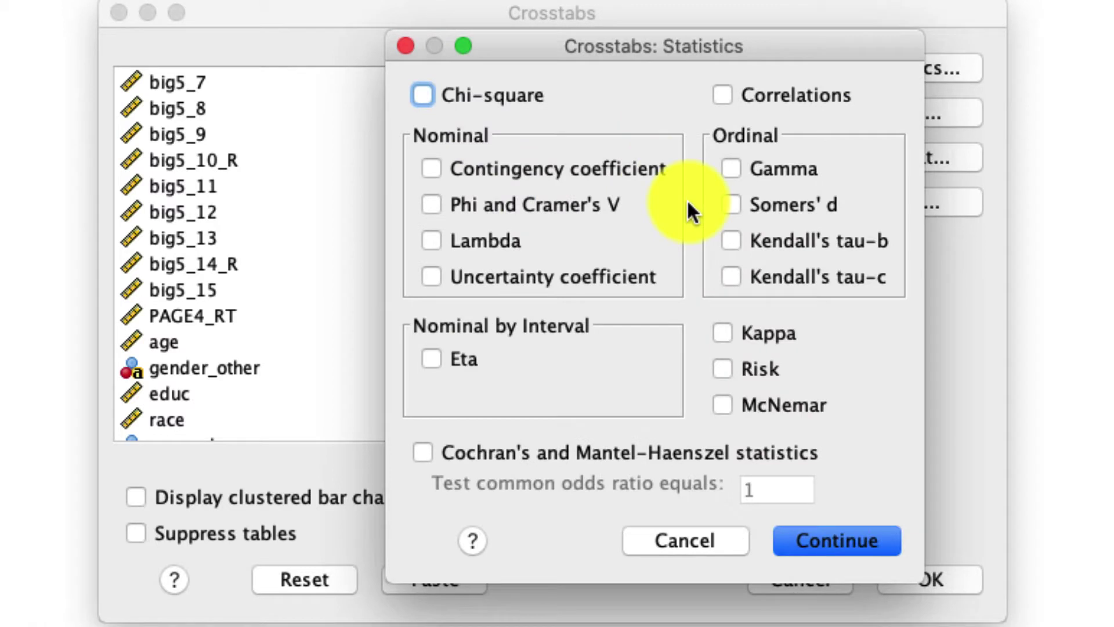
pyautogui.click(505, 93)
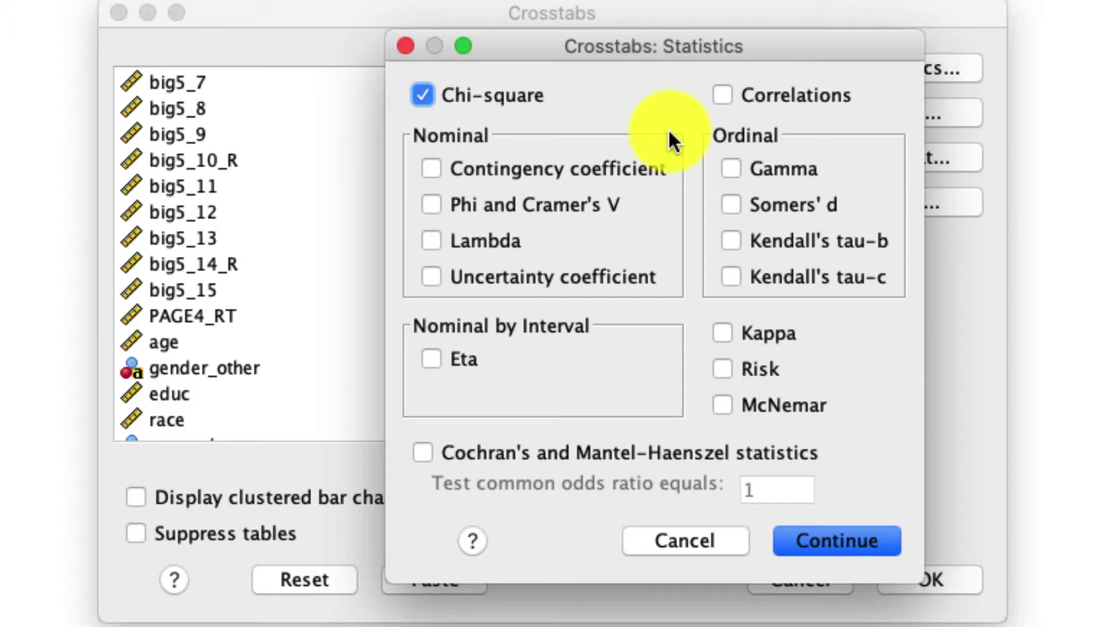
# - Add expected counts, row and column percentages and adjusted residuals, then run the modality_1 by gender crosstab
pyautogui.click(830, 549)
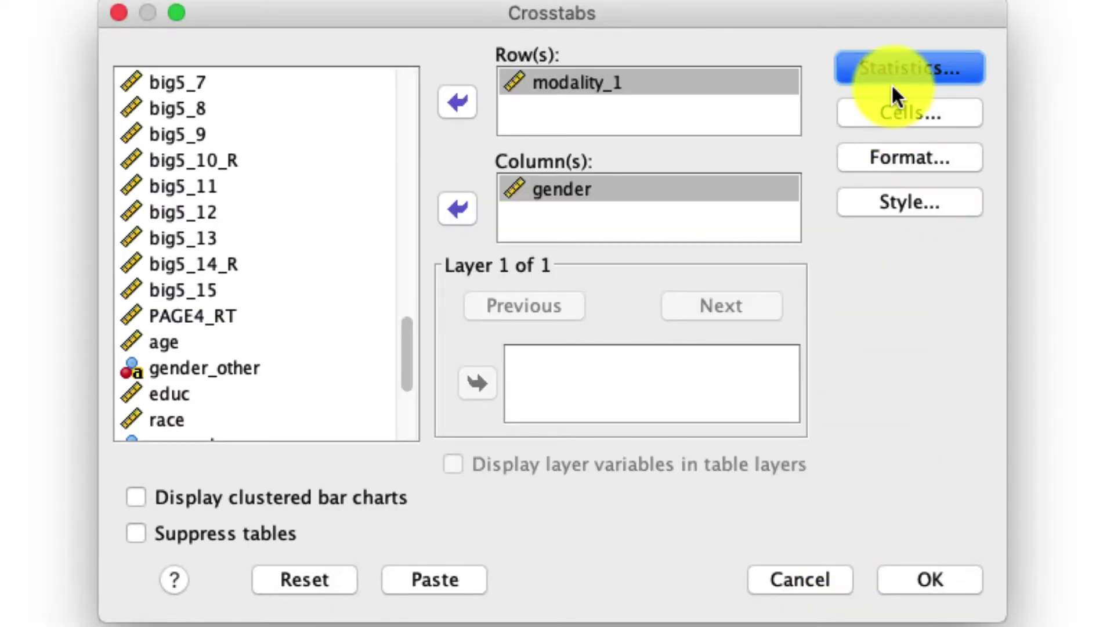
pyautogui.click(905, 112)
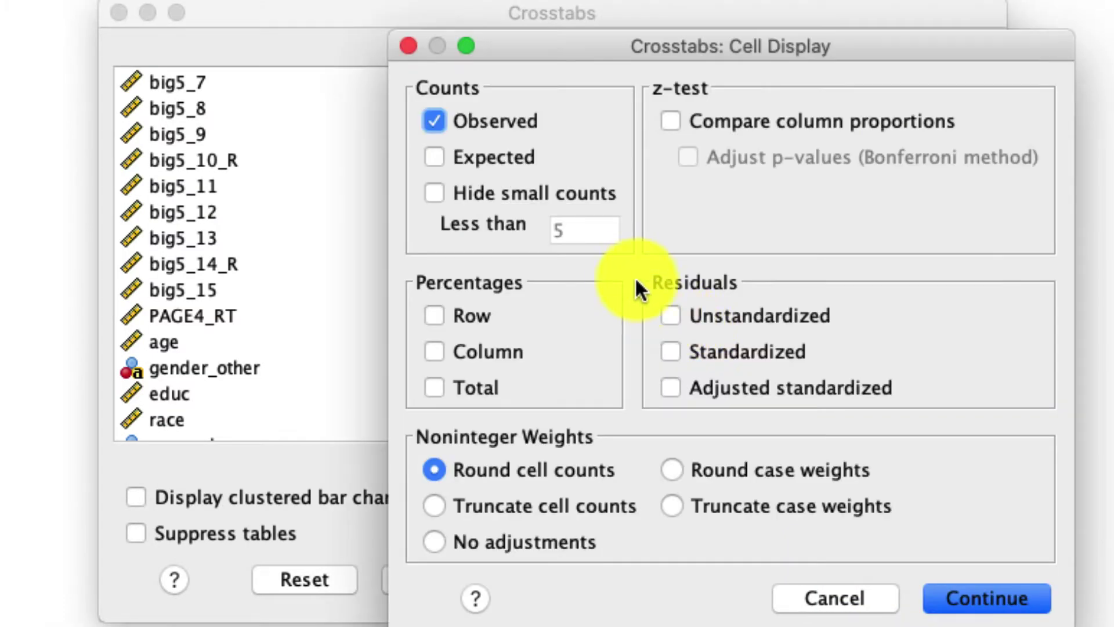
pyautogui.click(471, 158)
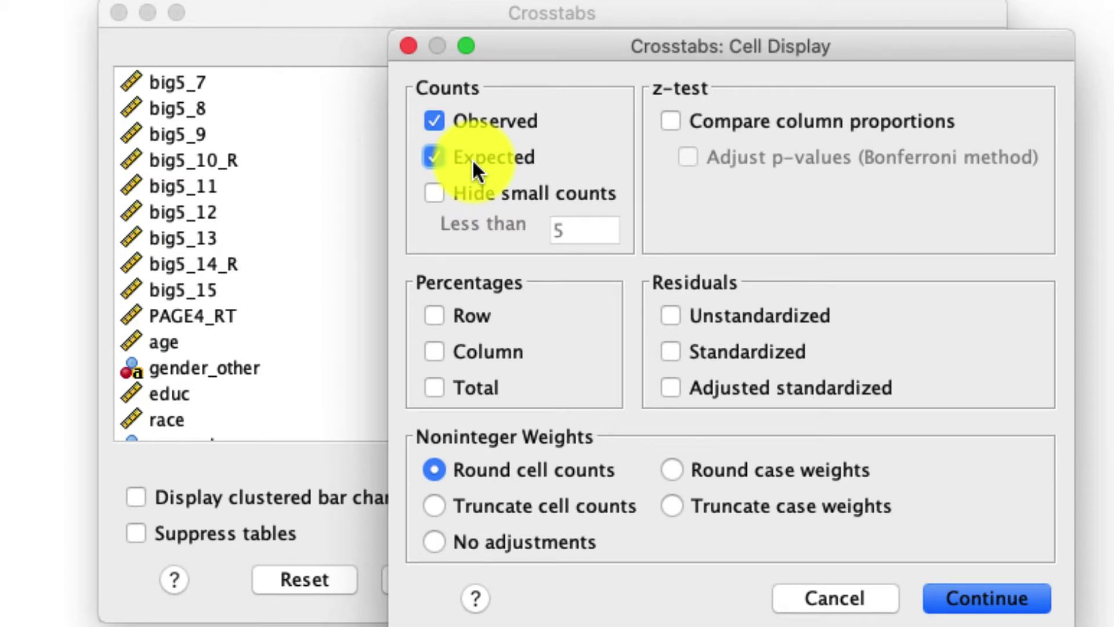
pyautogui.click(469, 313)
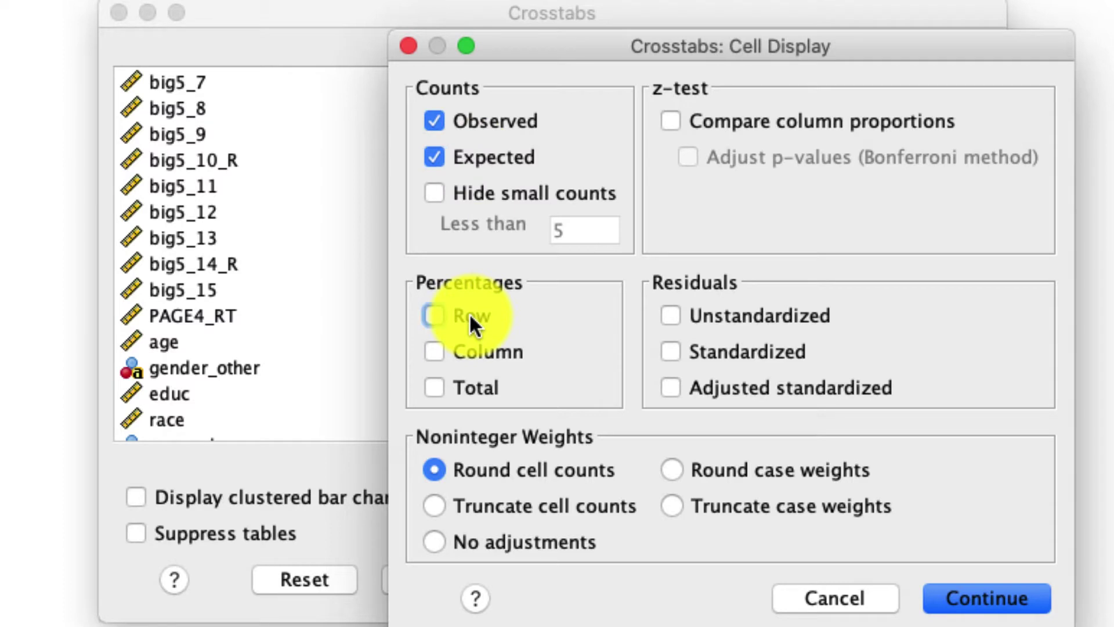
pyautogui.click(485, 348)
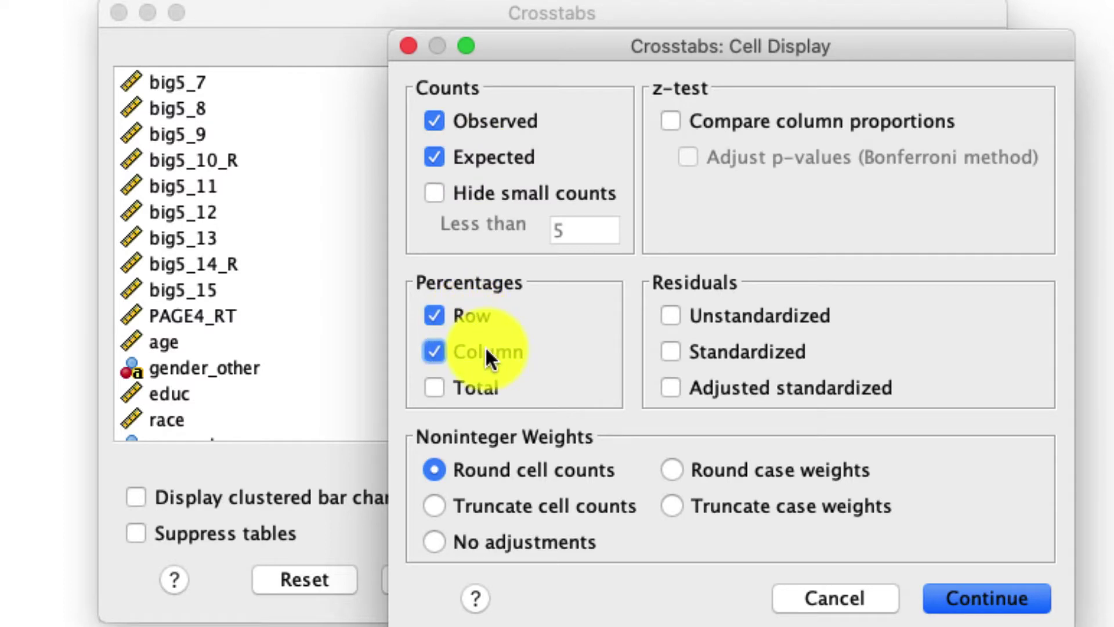
pyautogui.click(750, 388)
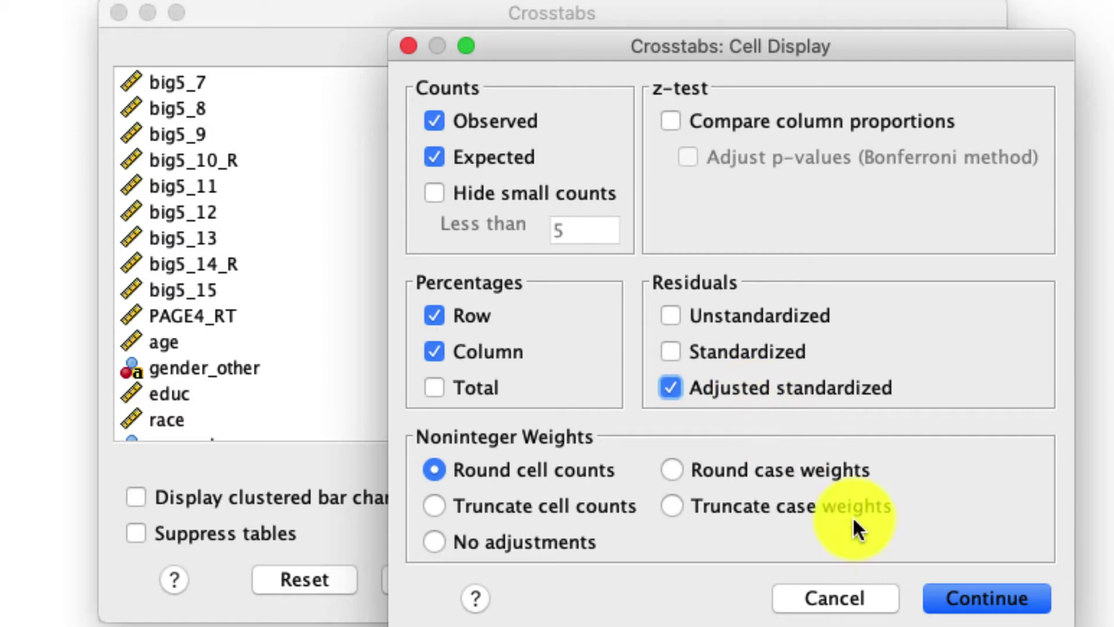
pyautogui.click(986, 599)
pyautogui.click(945, 574)
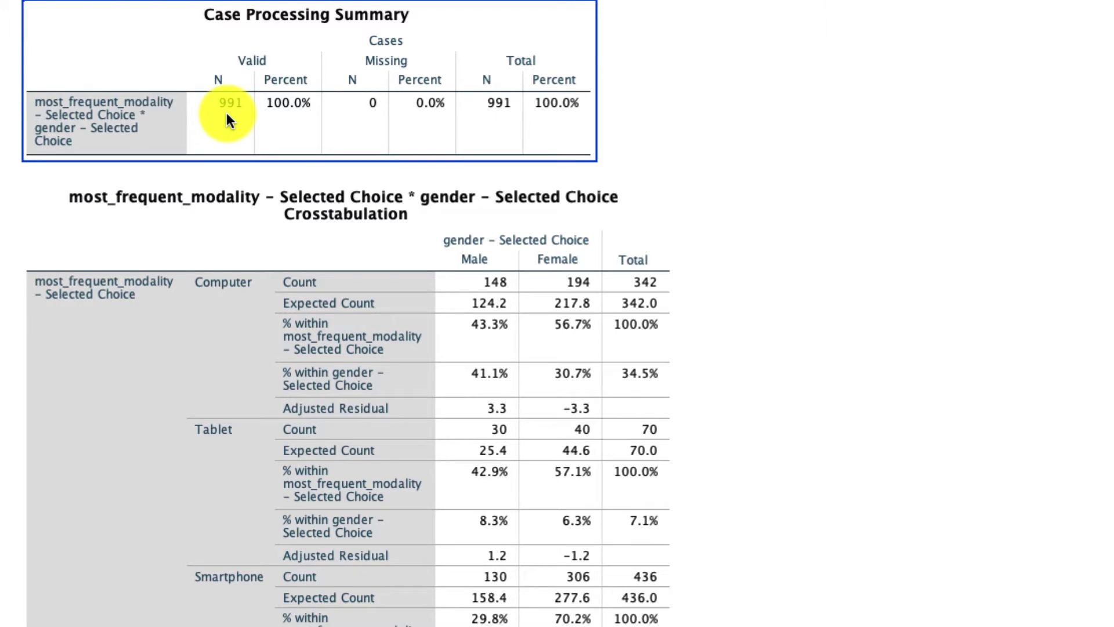
pyautogui.scroll(1, 226, 112)
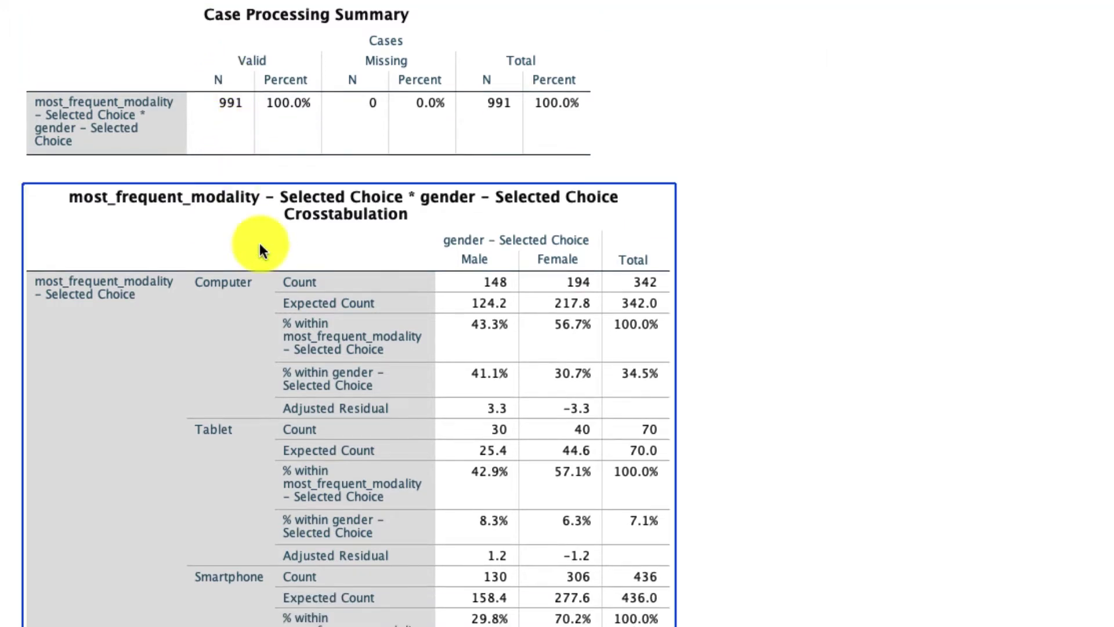
pyautogui.scroll(-10, 291, 324)
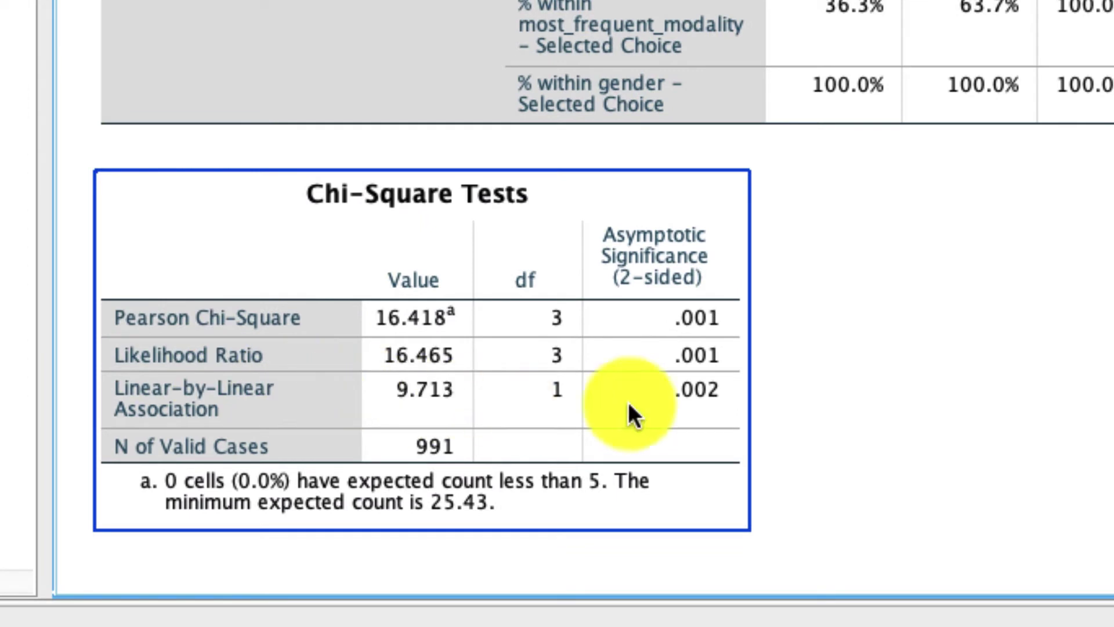
pyautogui.click(683, 457)
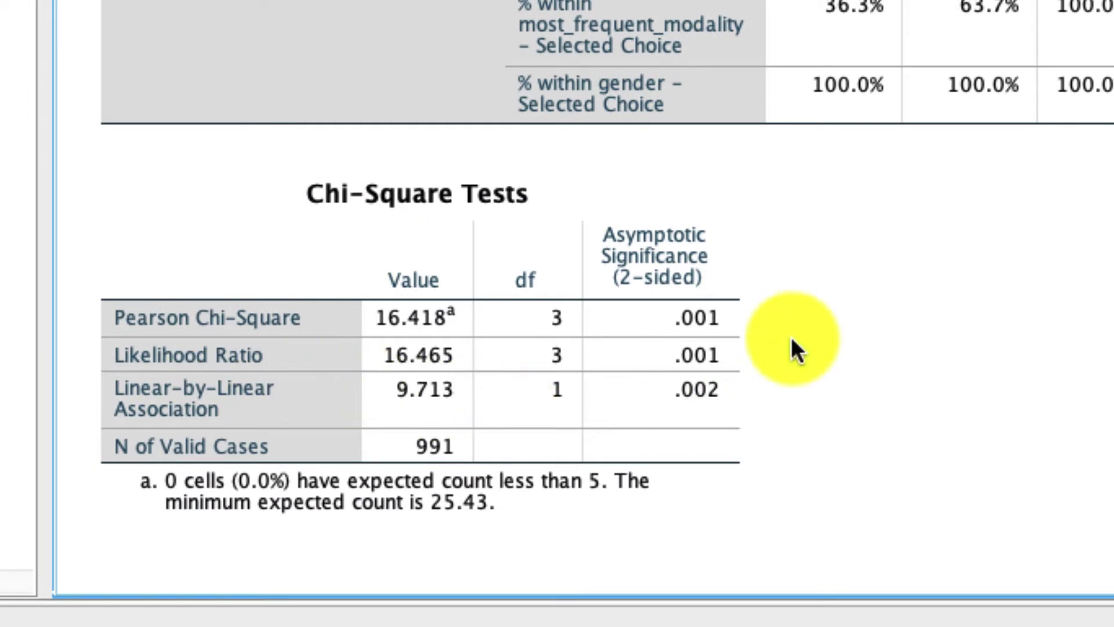
pyautogui.click(536, 318)
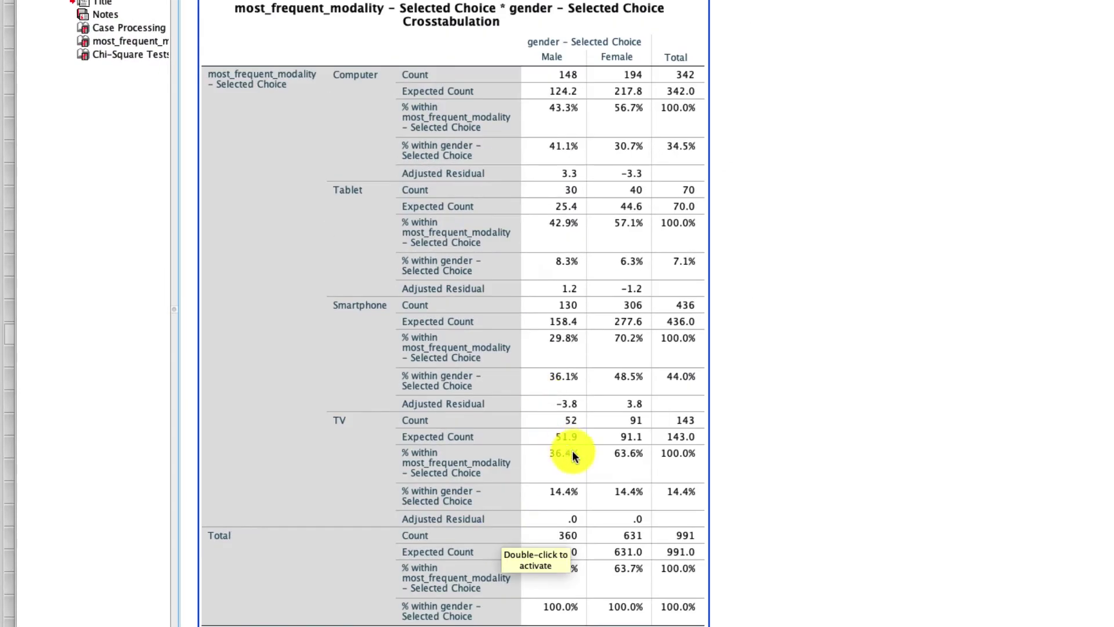
pyautogui.click(830, 451)
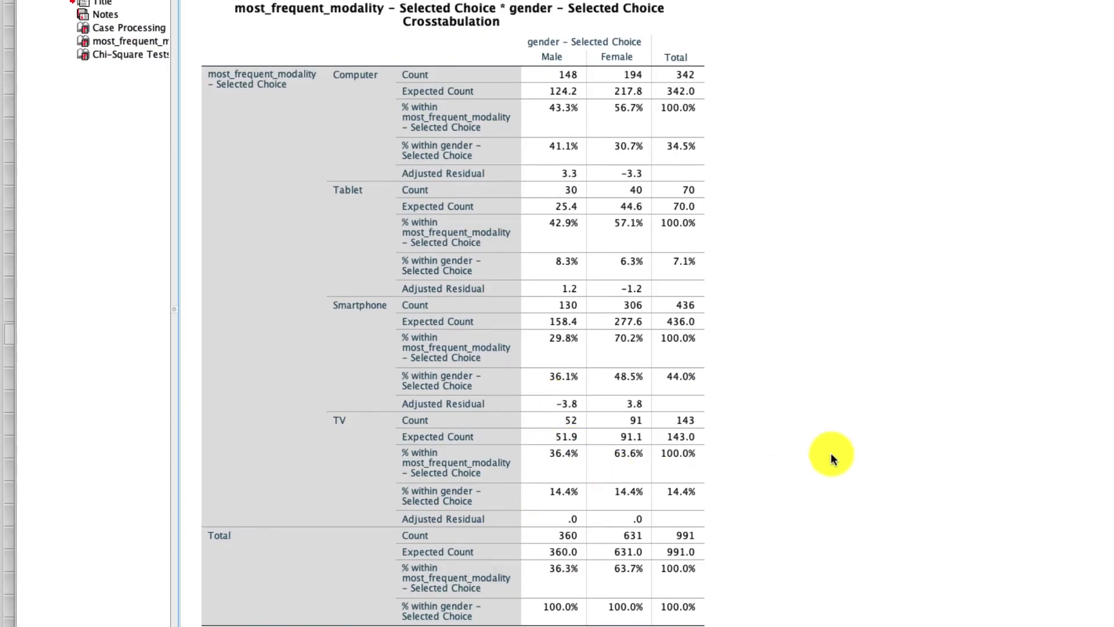
pyautogui.click(679, 29)
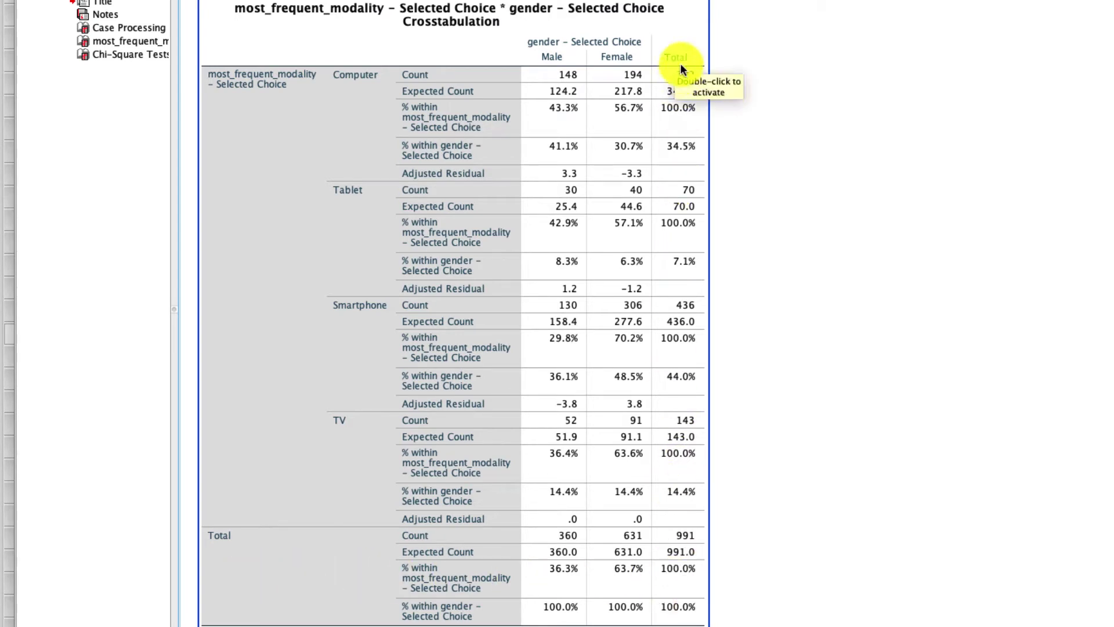
pyautogui.click(752, 22)
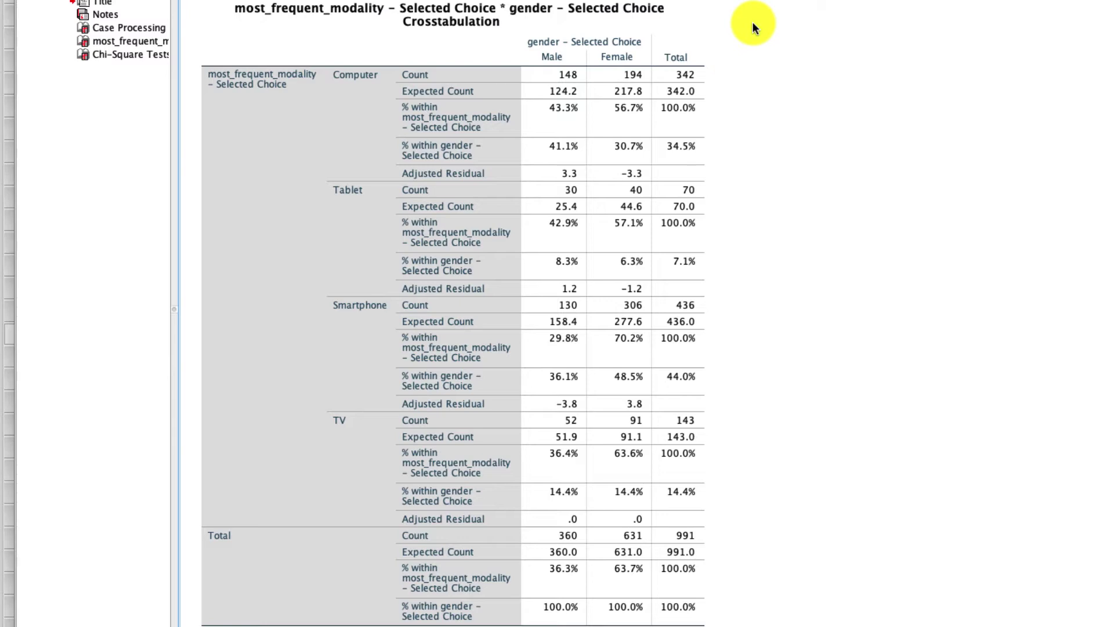
pyautogui.click(754, 22)
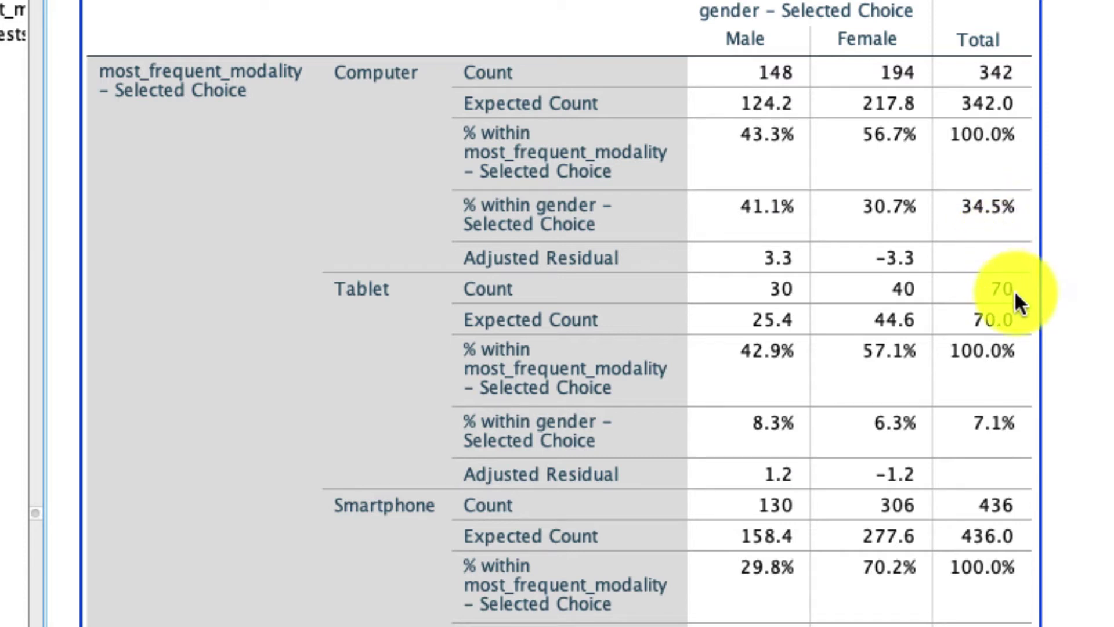
pyautogui.scroll(-10, 1002, 440)
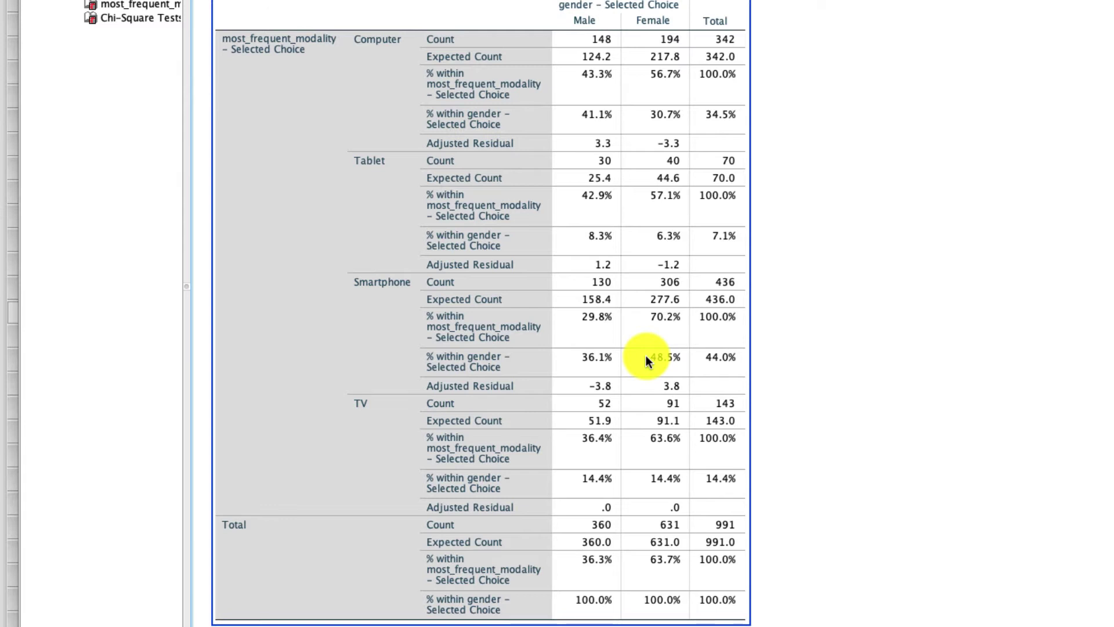
# - View polid's value labels (1 = Republican to 5 = Other) and close them unchanged
pyautogui.scroll(-1, 342, 74)
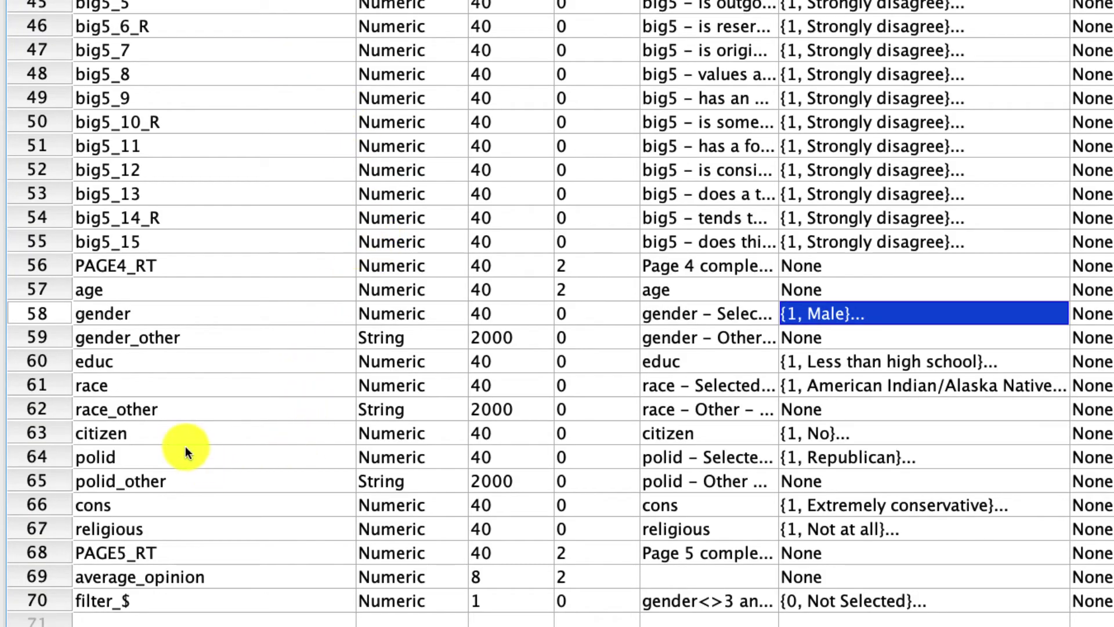
pyautogui.click(129, 460)
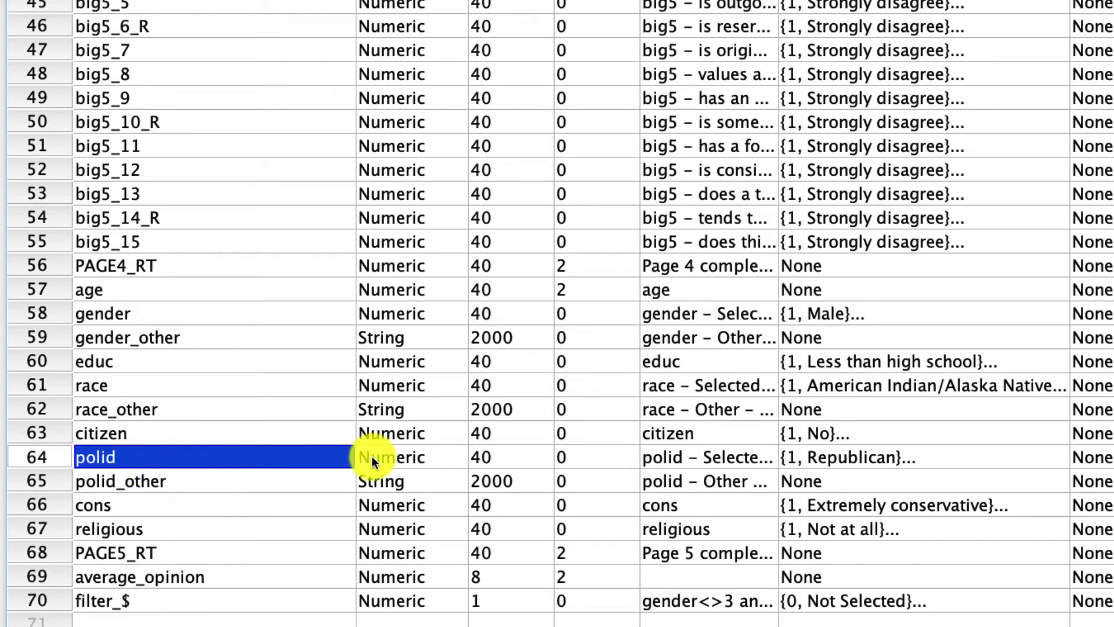
pyautogui.click(810, 465)
pyautogui.click(1044, 458)
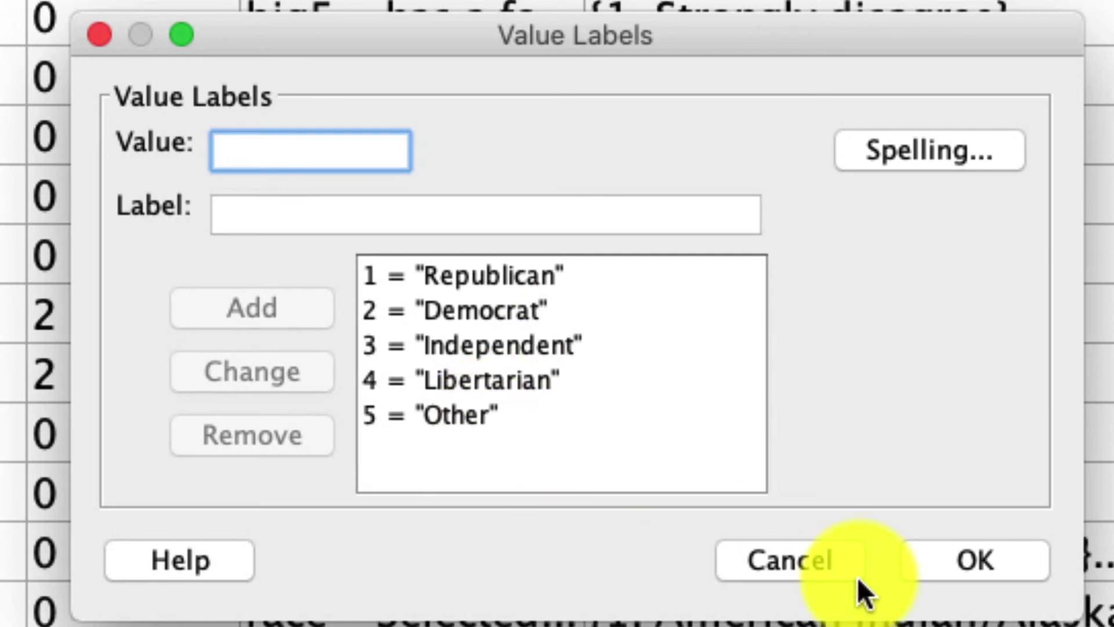
pyautogui.click(1011, 569)
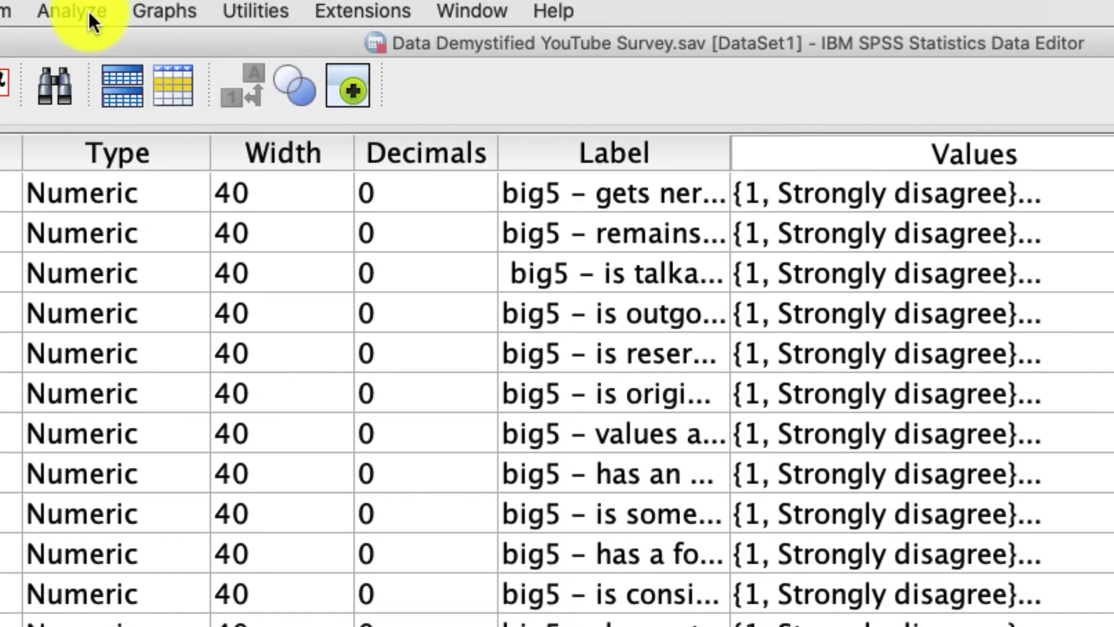
# - In Crosstabs, replace gender with polid as the column variable
pyautogui.click(88, 10)
pyautogui.moveTo(109, 69)
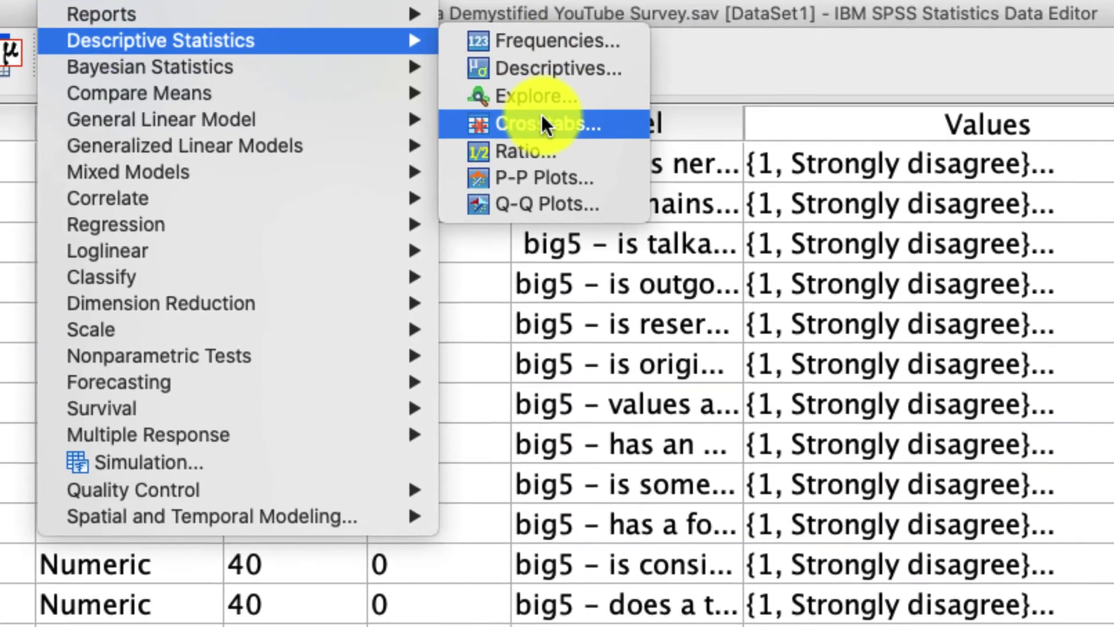
pyautogui.click(544, 119)
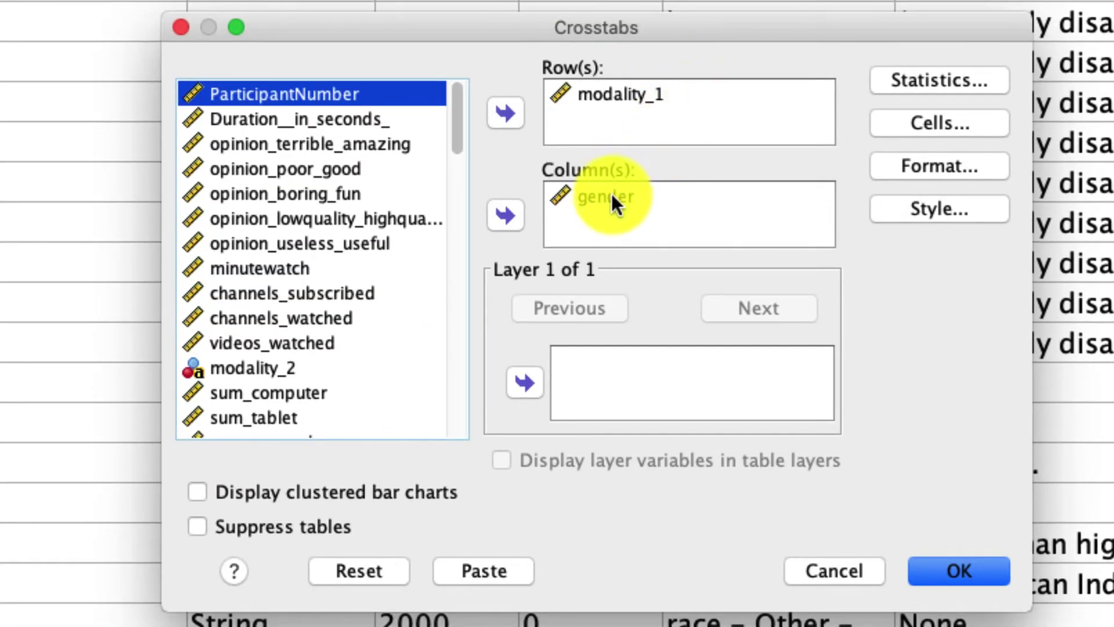
pyautogui.click(612, 197)
pyautogui.click(517, 218)
pyautogui.scroll(-3, 384, 287)
pyautogui.scroll(-2, 276, 372)
pyautogui.click(267, 365)
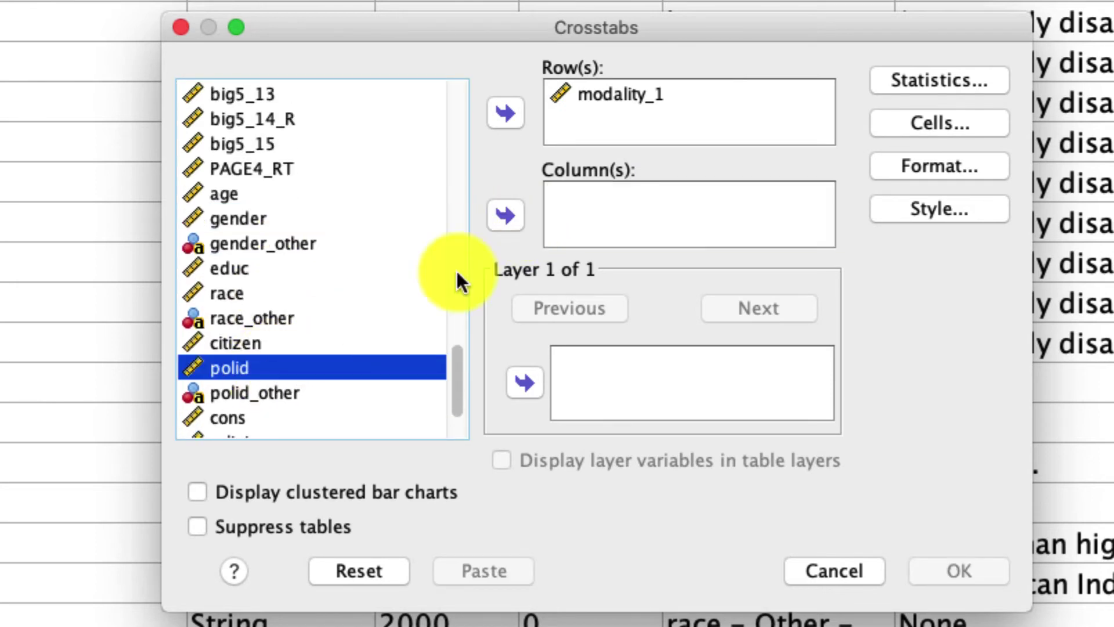
pyautogui.click(519, 223)
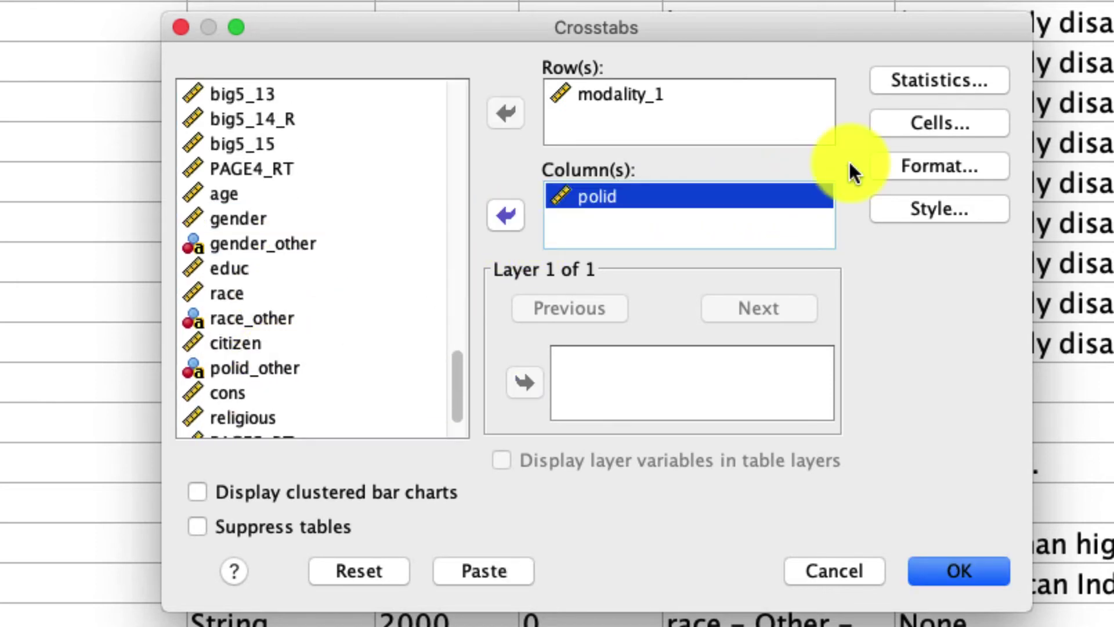
# - Keep chi-square and the expected, percentage and adjusted residual cell settings
pyautogui.click(952, 79)
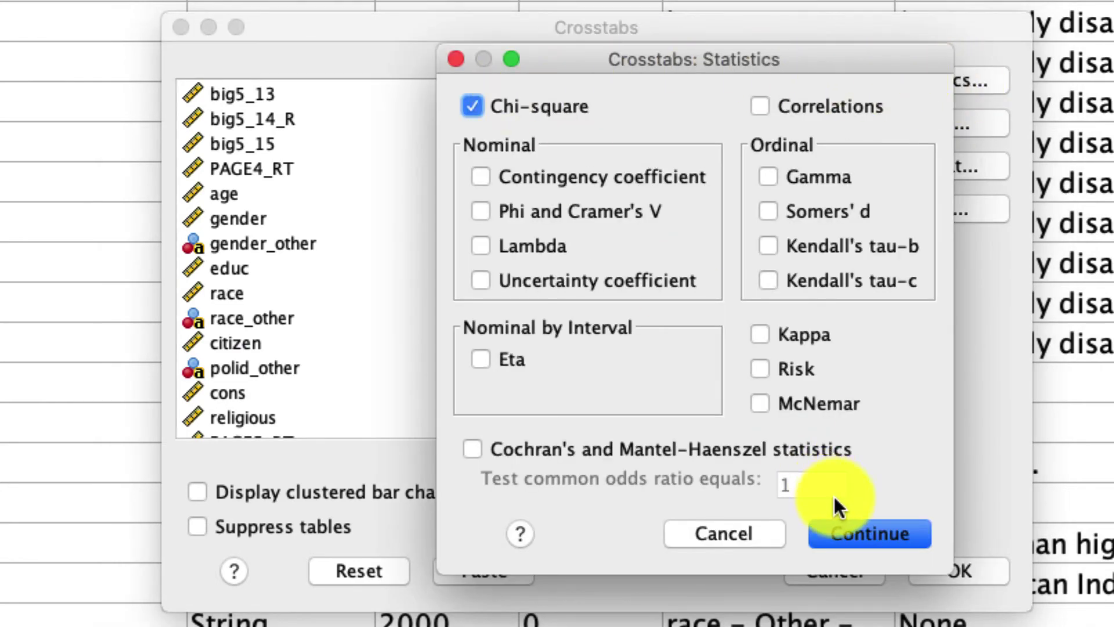
pyautogui.click(869, 534)
pyautogui.click(901, 127)
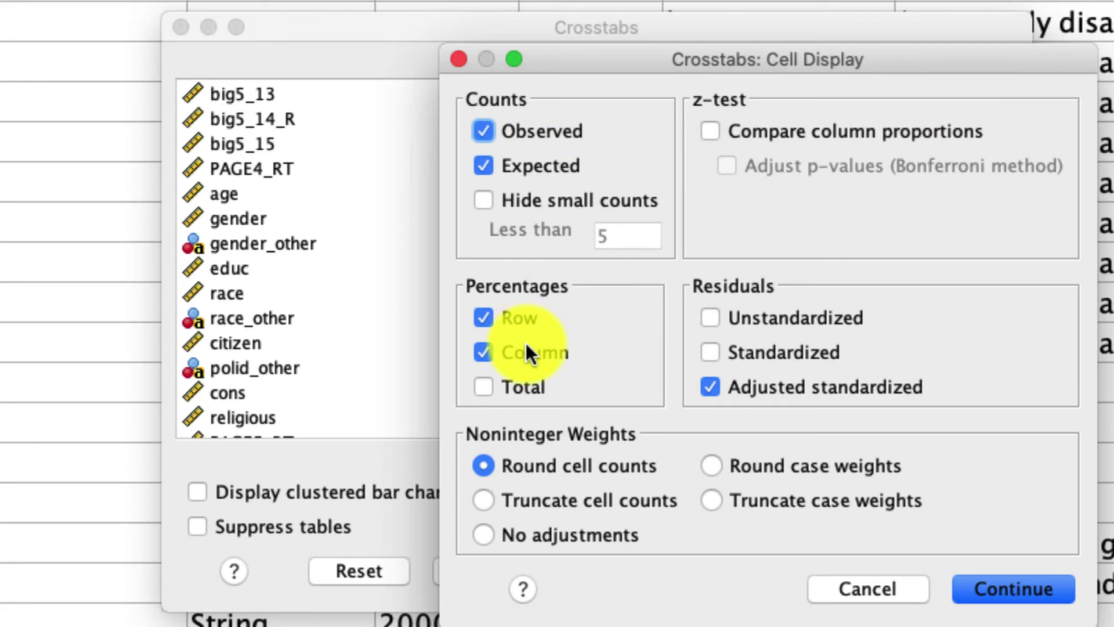
pyautogui.click(1037, 593)
pyautogui.click(952, 572)
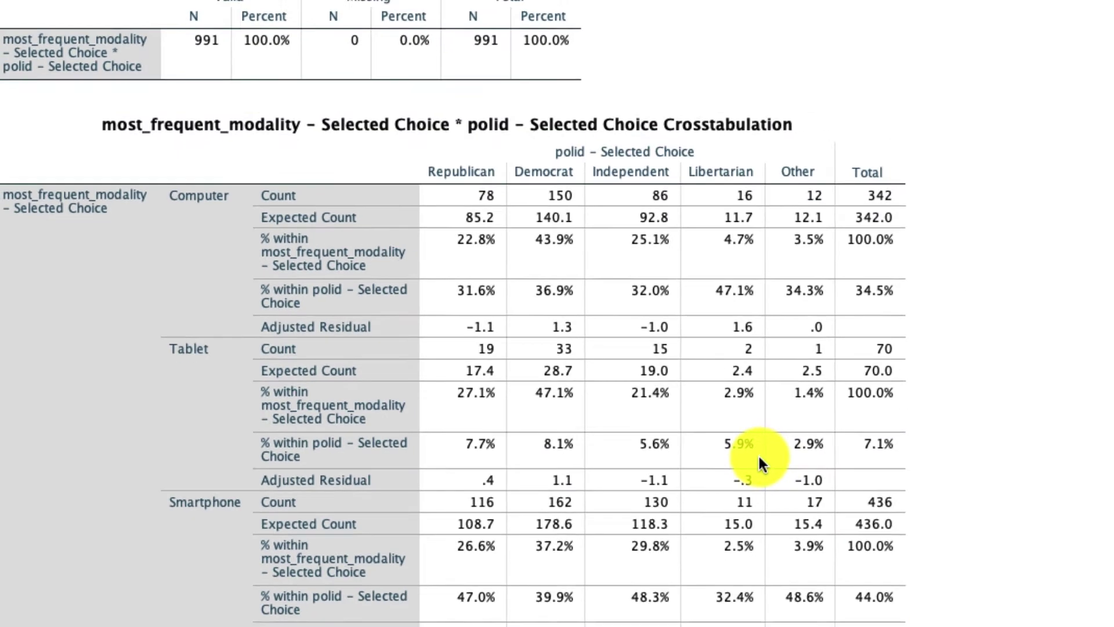
pyautogui.scroll(-3, 402, 283)
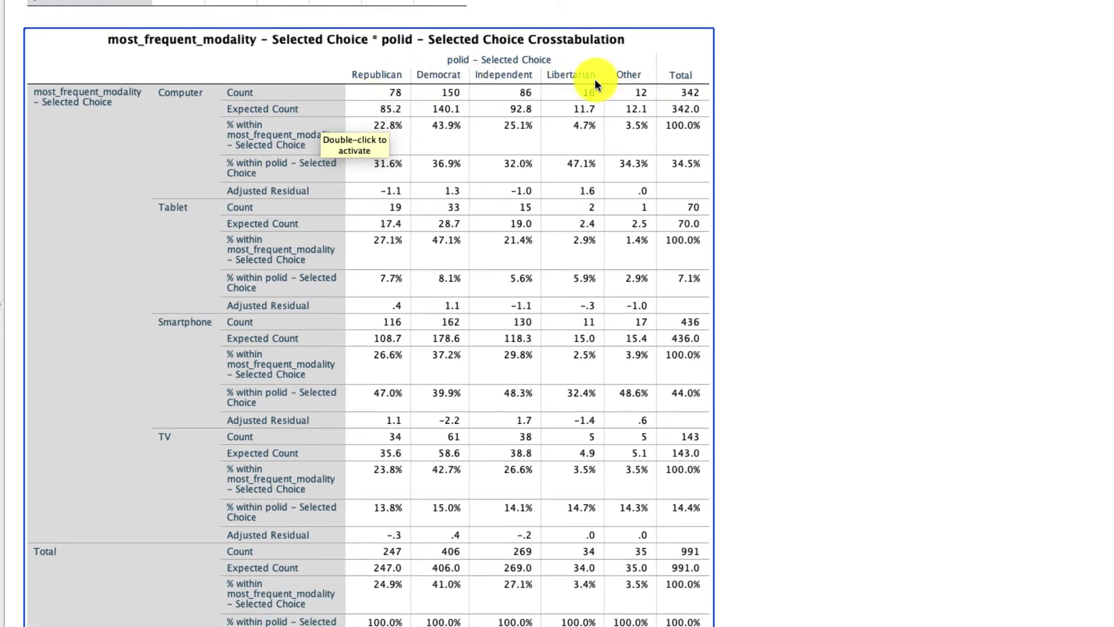
pyautogui.scroll(-10, 566, 234)
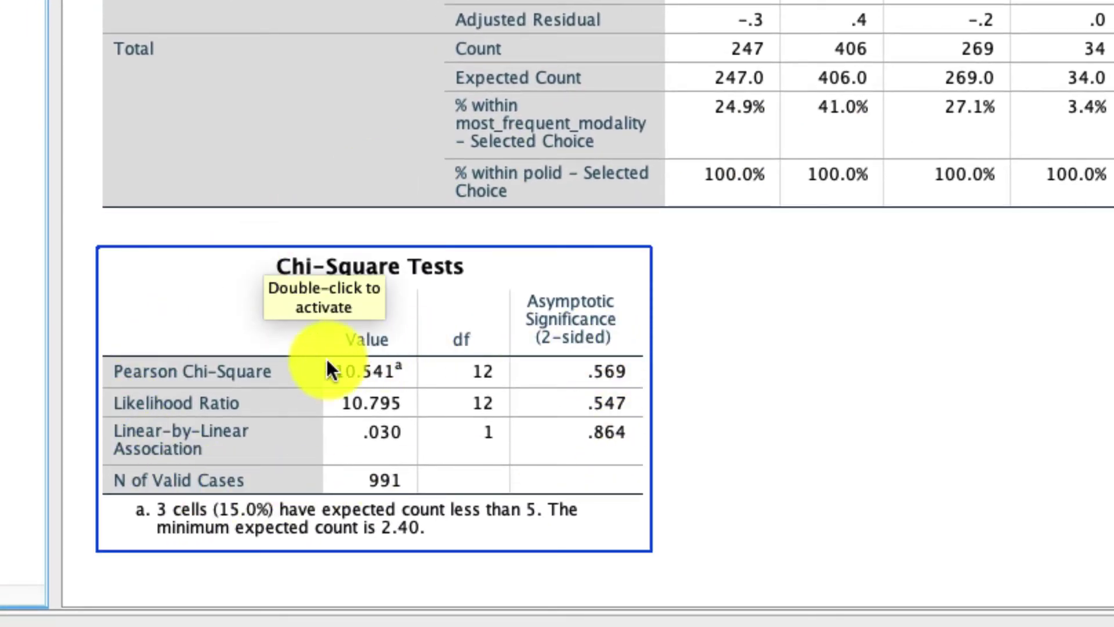
pyautogui.click(668, 429)
pyautogui.click(638, 435)
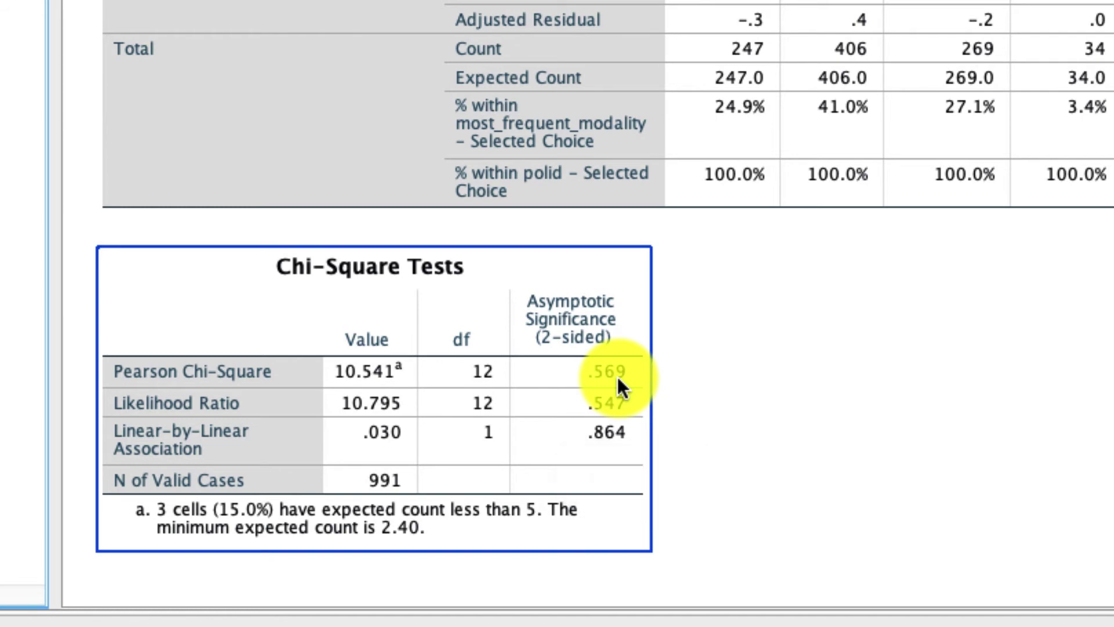
pyautogui.scroll(3, 617, 377)
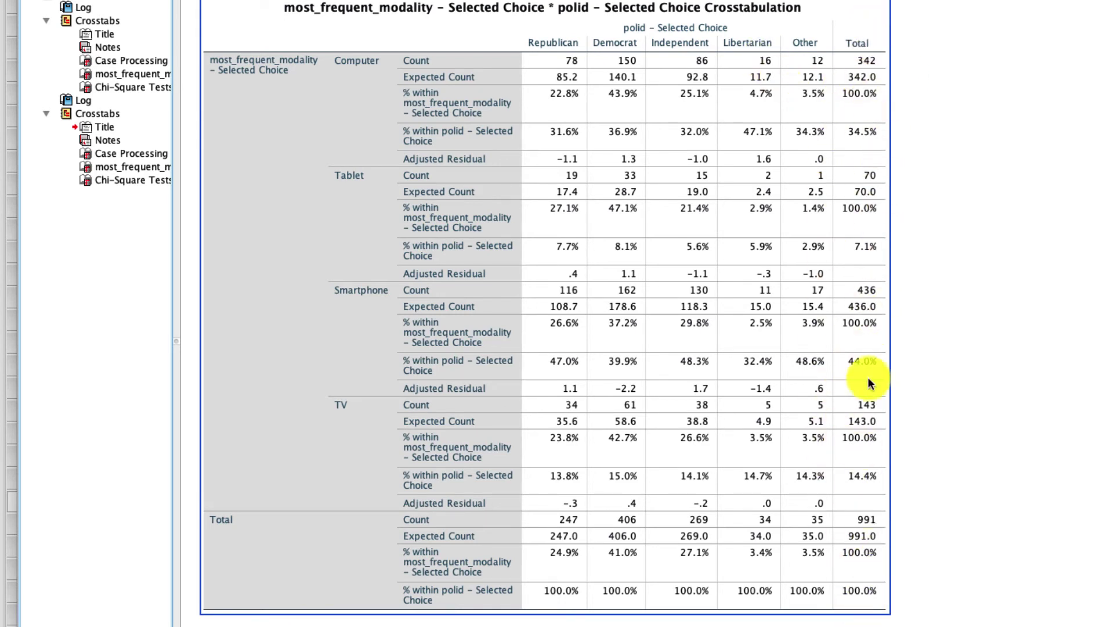
pyautogui.click(892, 115)
pyautogui.click(872, 294)
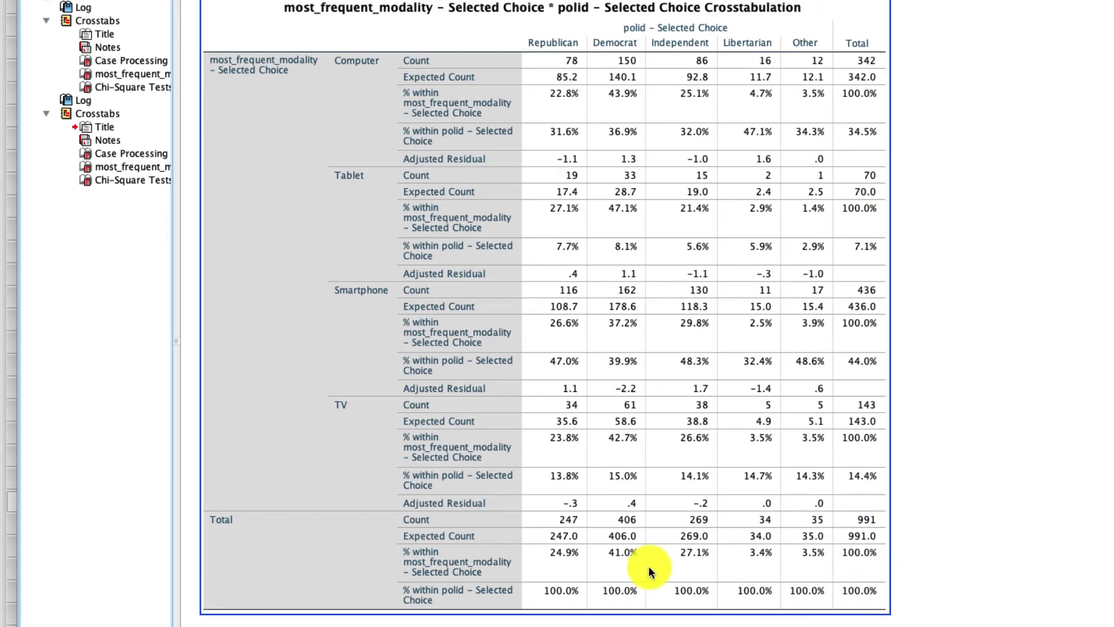